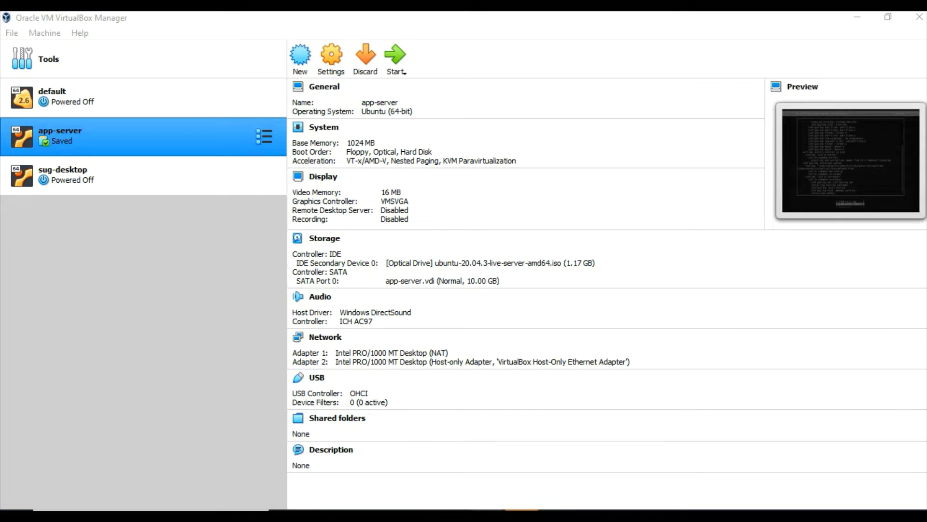
Step: Switch to Chrome and open the ubuntu.com website
mouse_move(485, 514)
click(552, 480)
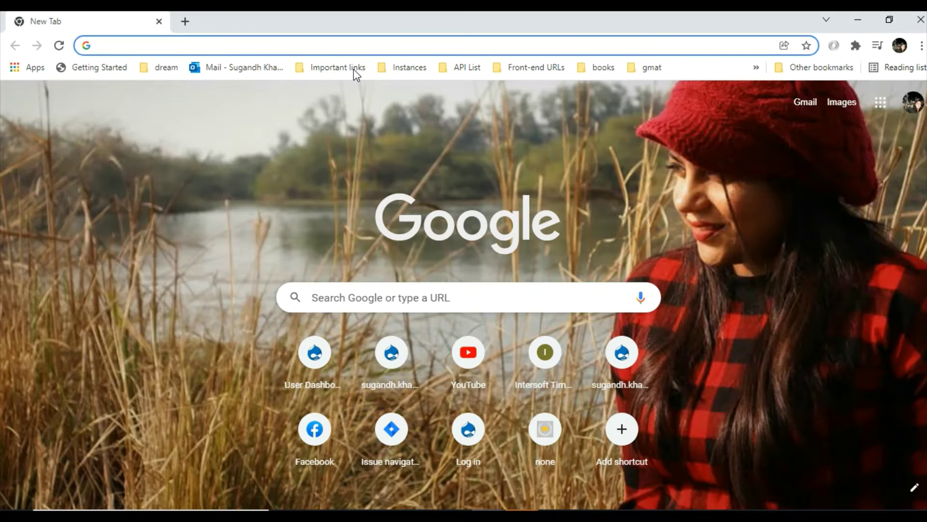
click(338, 50)
text(ubu)
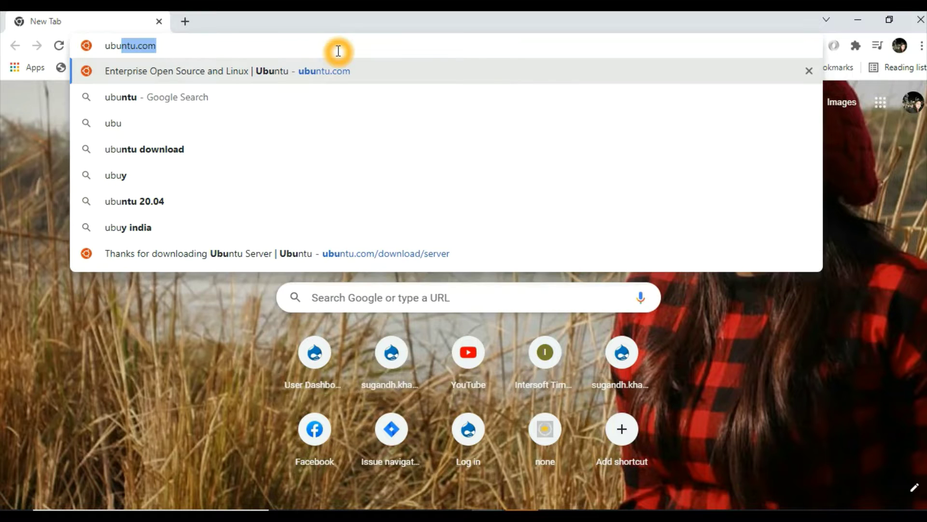
key(Return)
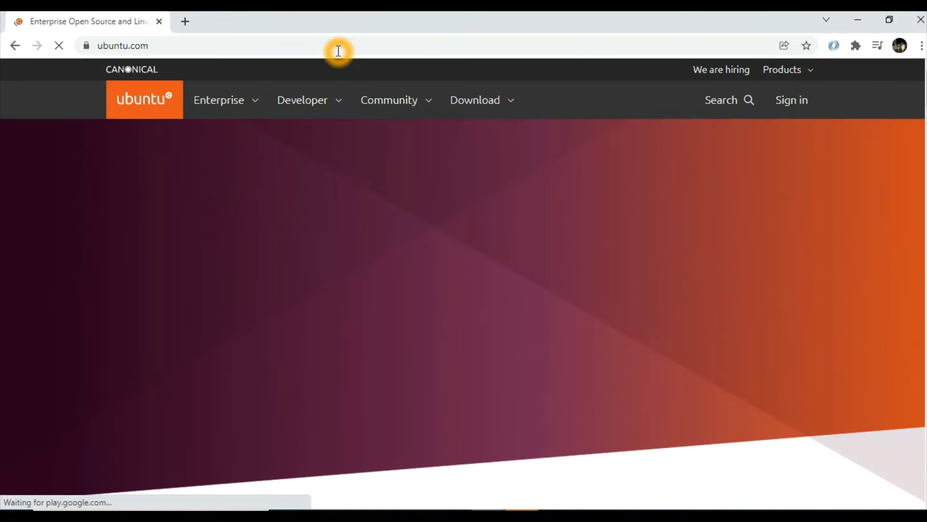
Step: Start downloading the Ubuntu Desktop 20.04 LTS image from the Ubuntu site and cancel that download
click(514, 107)
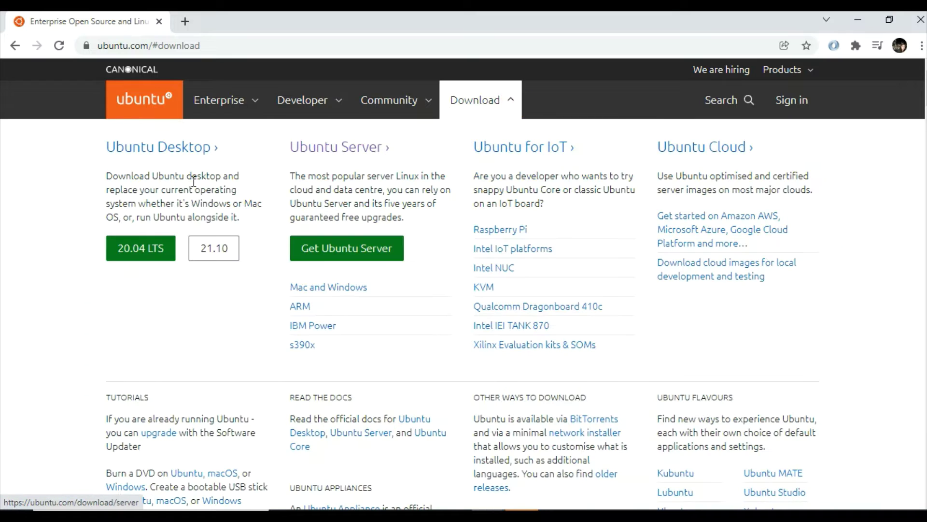
click(155, 255)
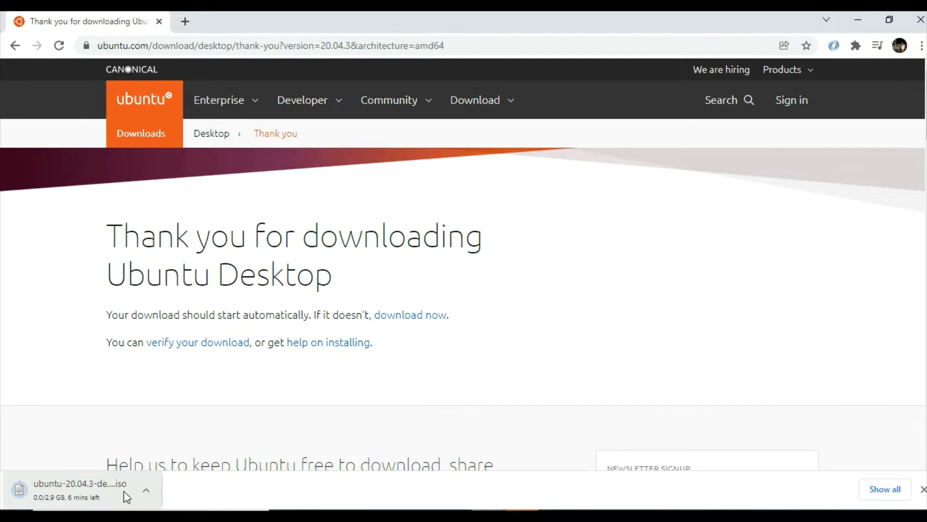
click(145, 490)
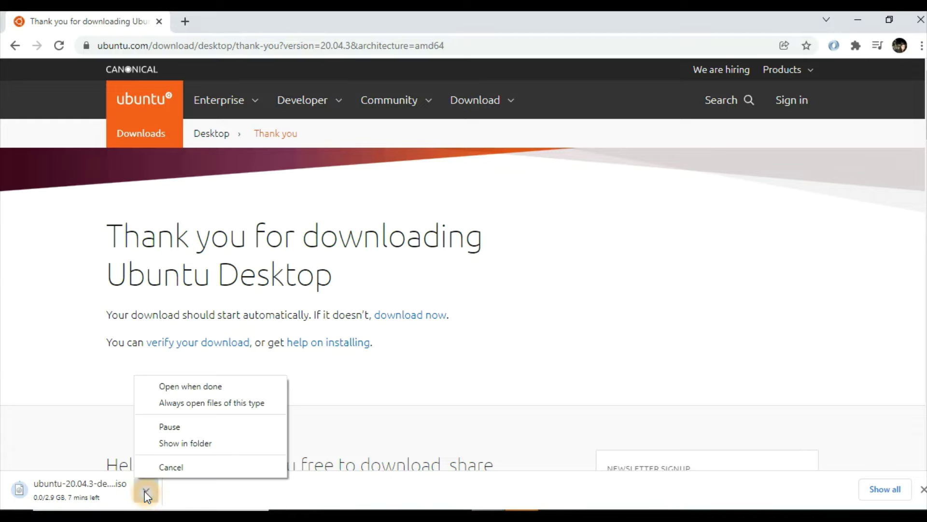
click(184, 468)
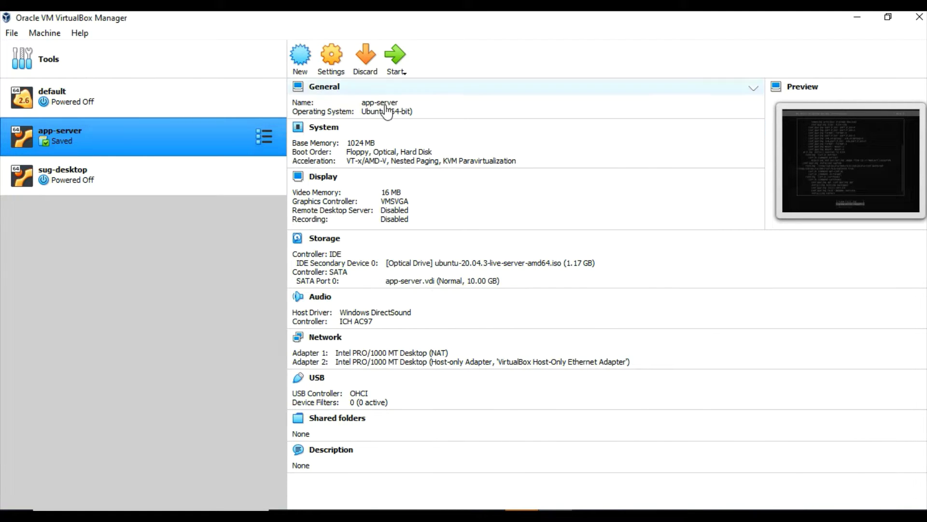
Step: Start creating a new virtual machine, naming it with the owner's first name and keeping Linux as its type
click(304, 56)
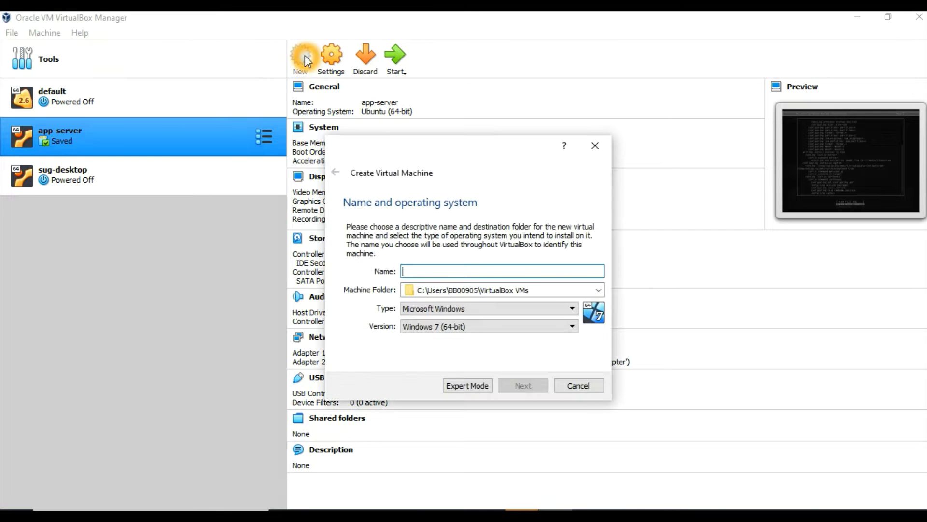
click(459, 267)
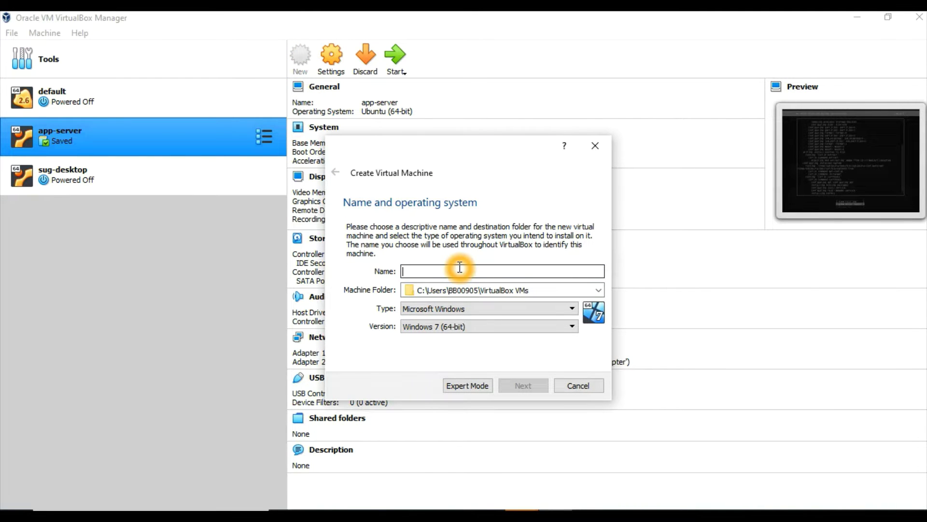
text(Sugandh)
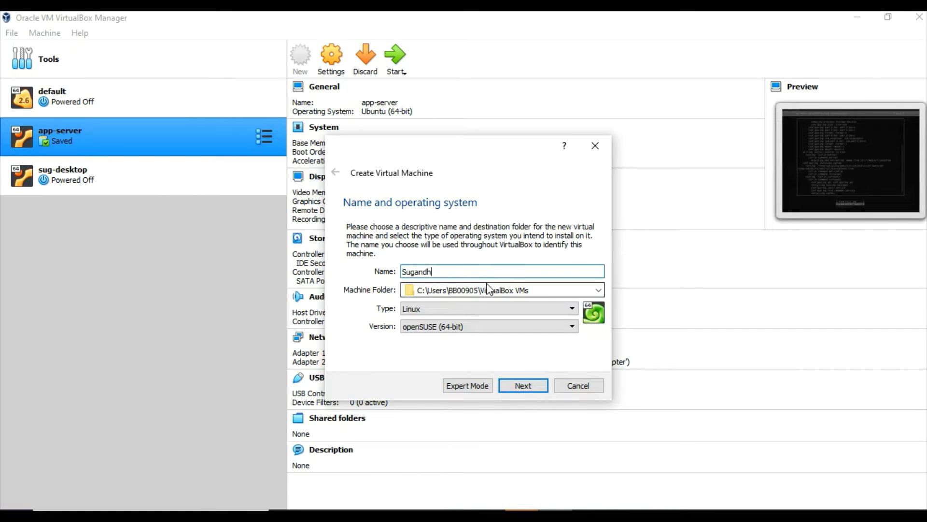
click(530, 309)
click(530, 307)
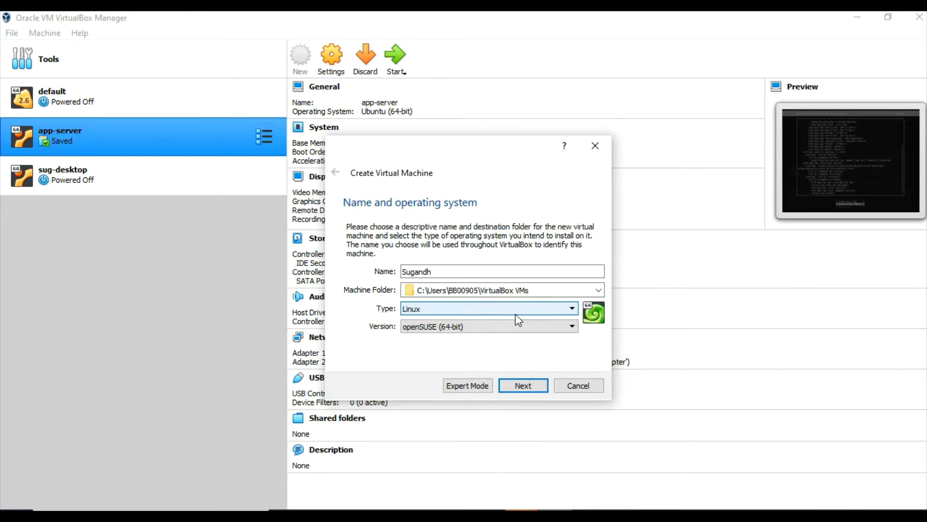
Step: Set the new machine's version to Ubuntu (64-bit) and continue to the memory size
click(501, 325)
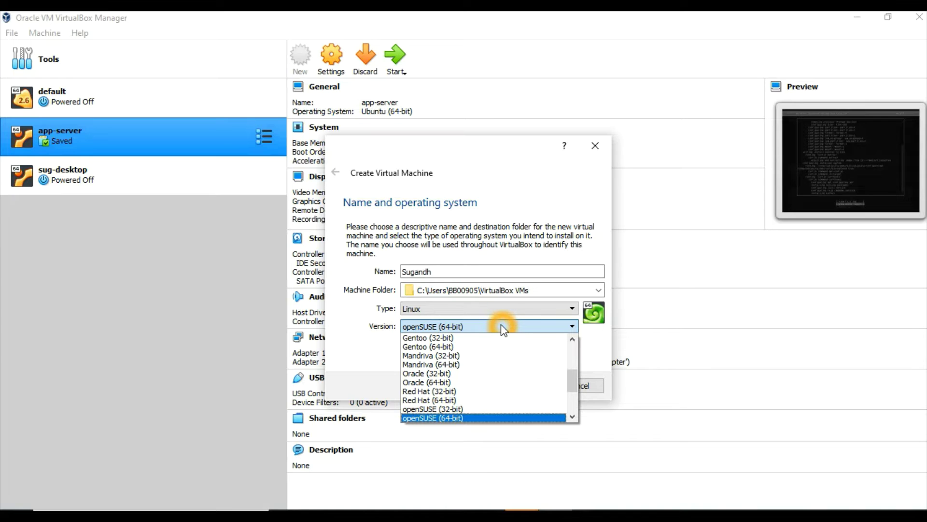
key(Down)
key(Down)
key(Down)
key(Down)
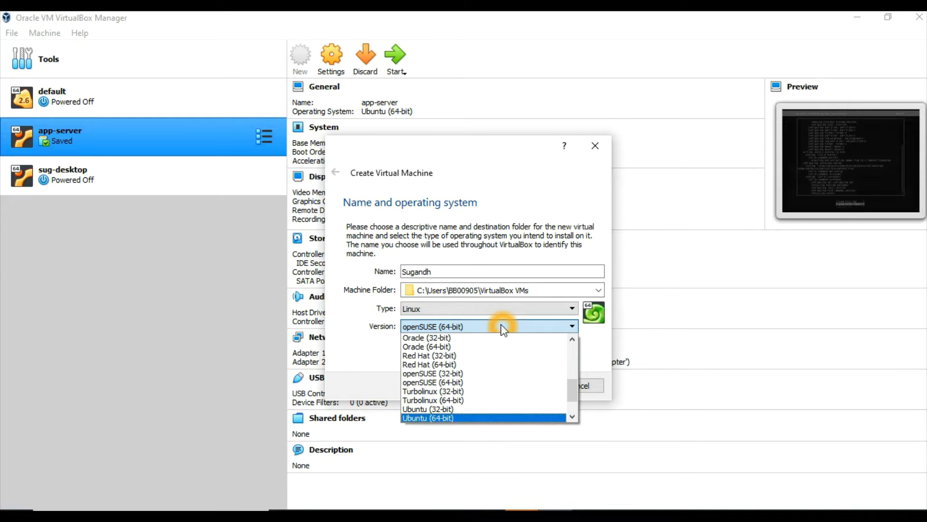
key(Return)
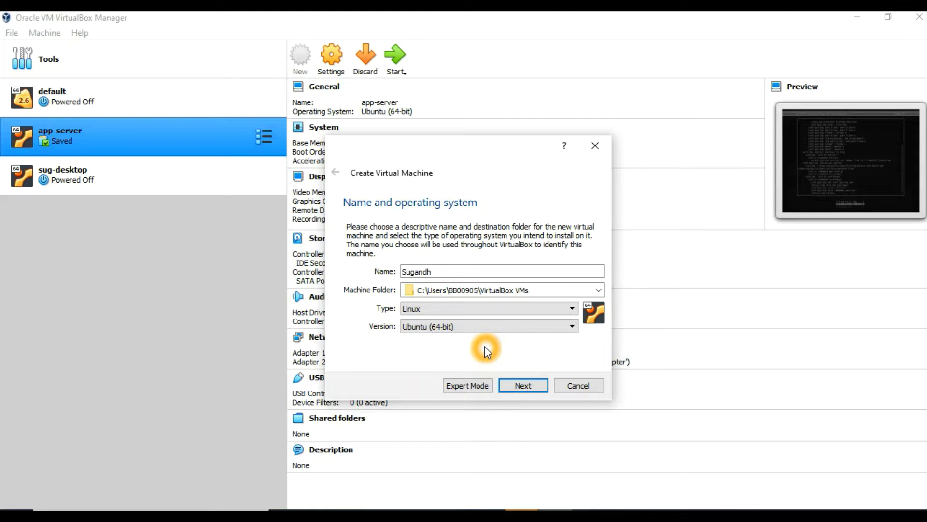
click(522, 386)
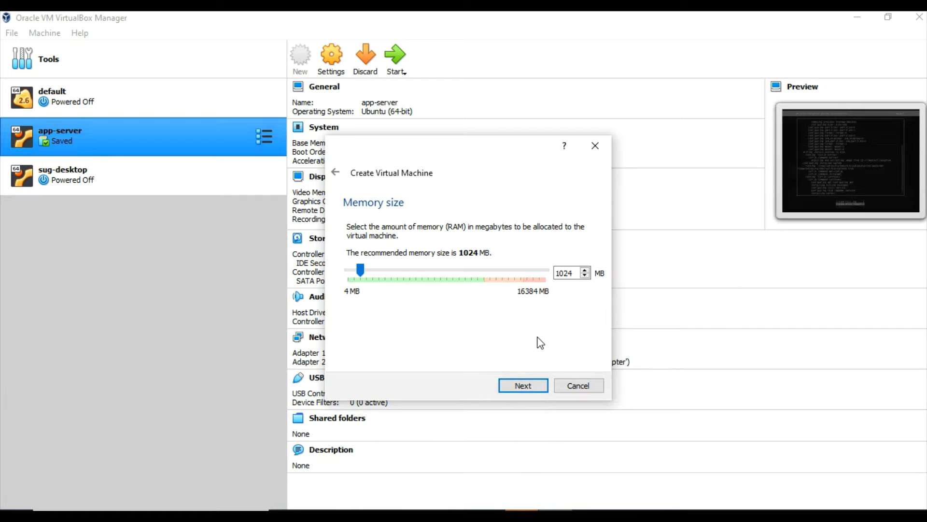
Step: Accept 1024 MB of memory and choose to create a virtual hard disk now
click(522, 385)
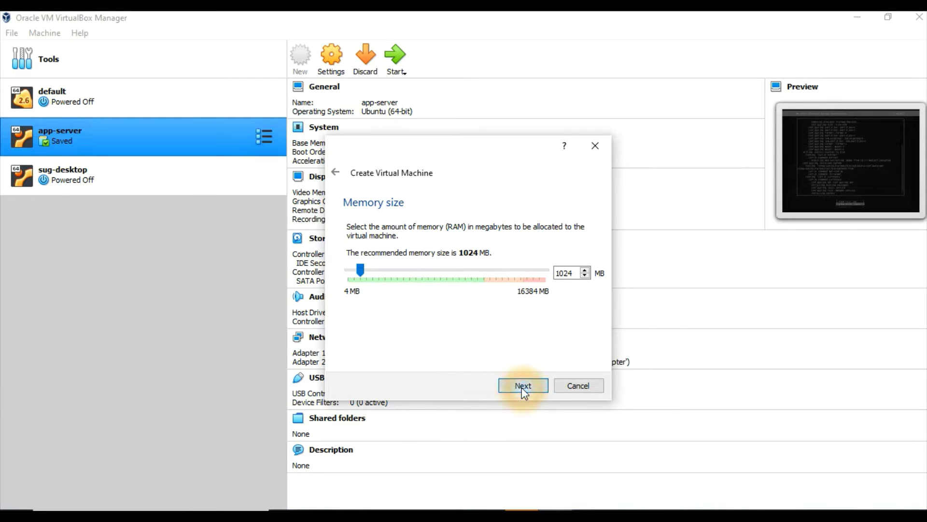
click(521, 386)
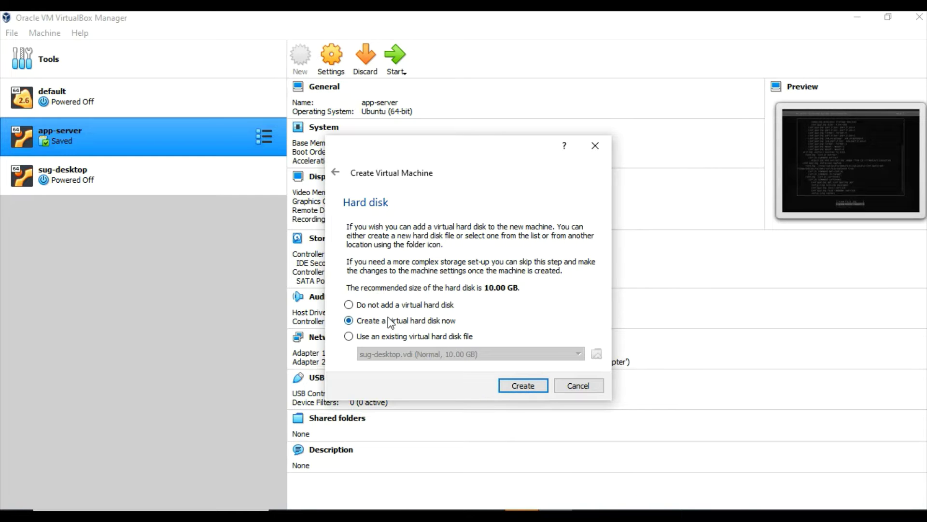
click(459, 321)
click(523, 389)
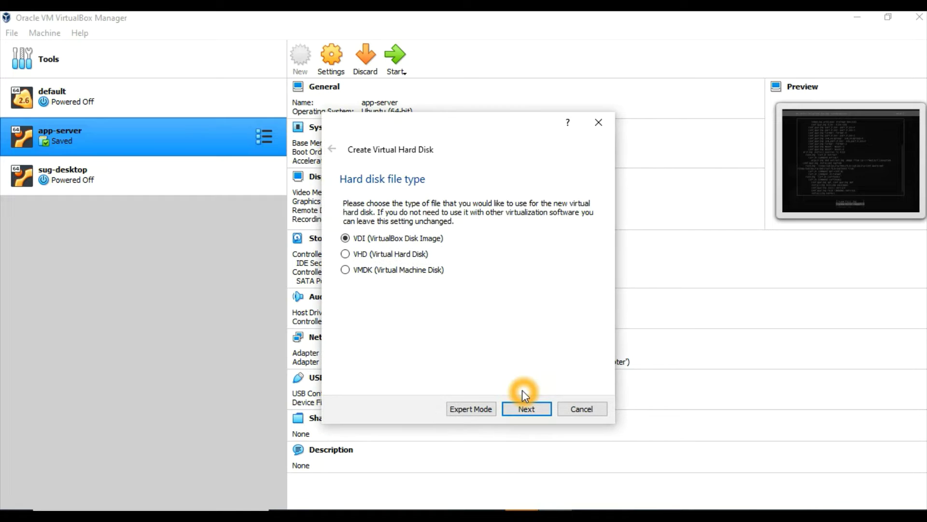
Step: Create the virtual hard disk as a fixed-size VDI file of 10.00 GB in the default location
click(533, 411)
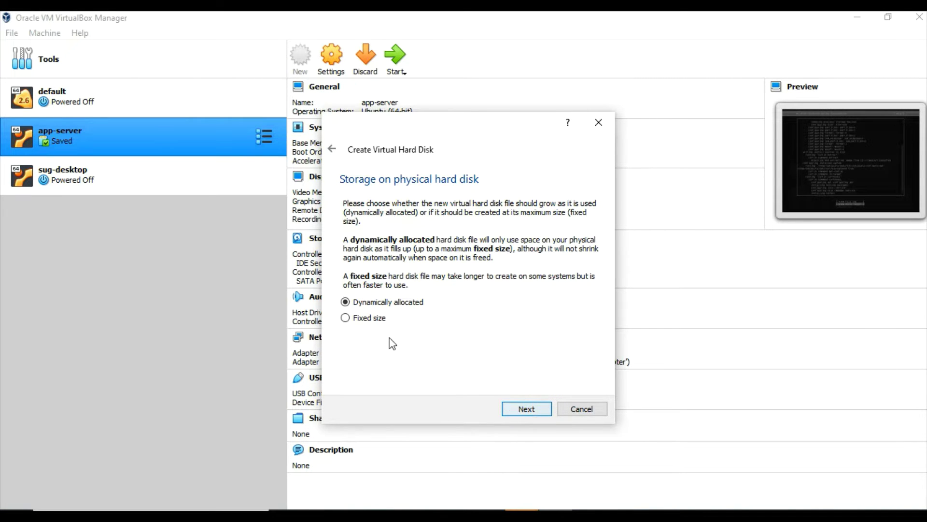
click(344, 317)
click(532, 404)
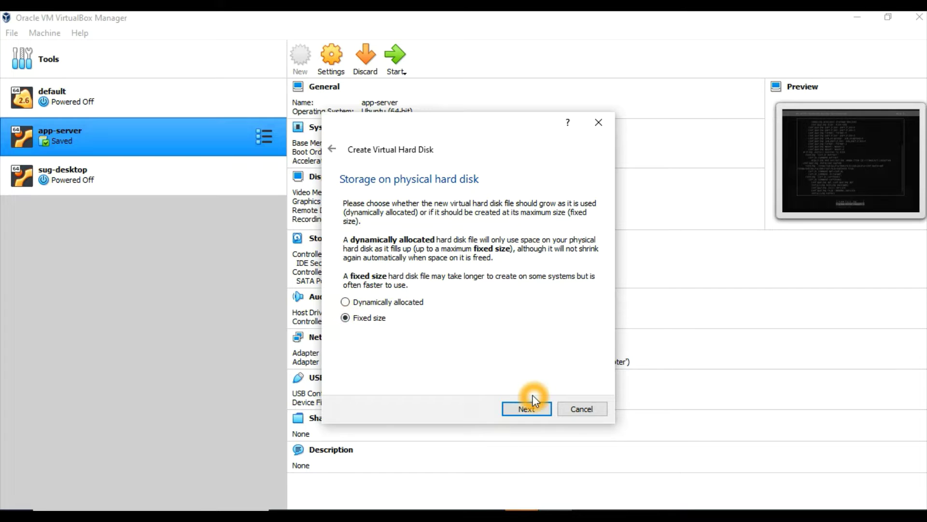
click(541, 410)
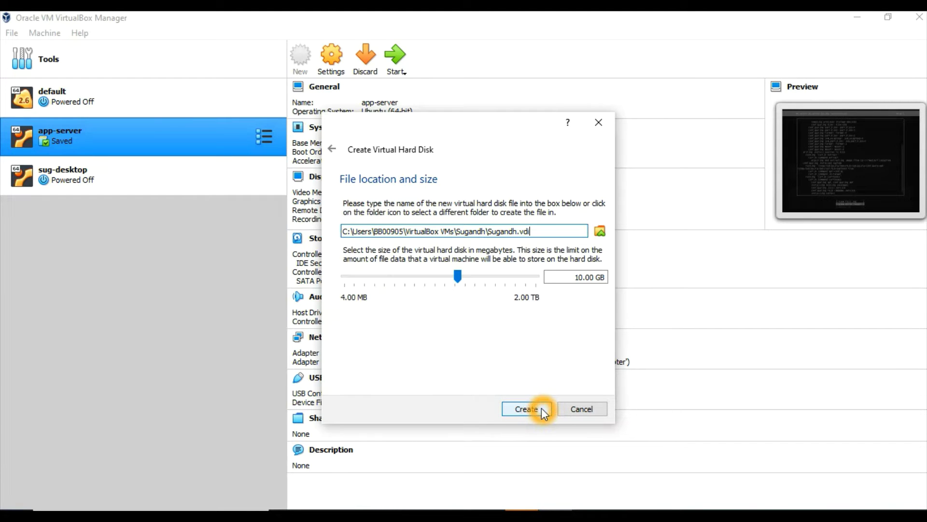
click(573, 276)
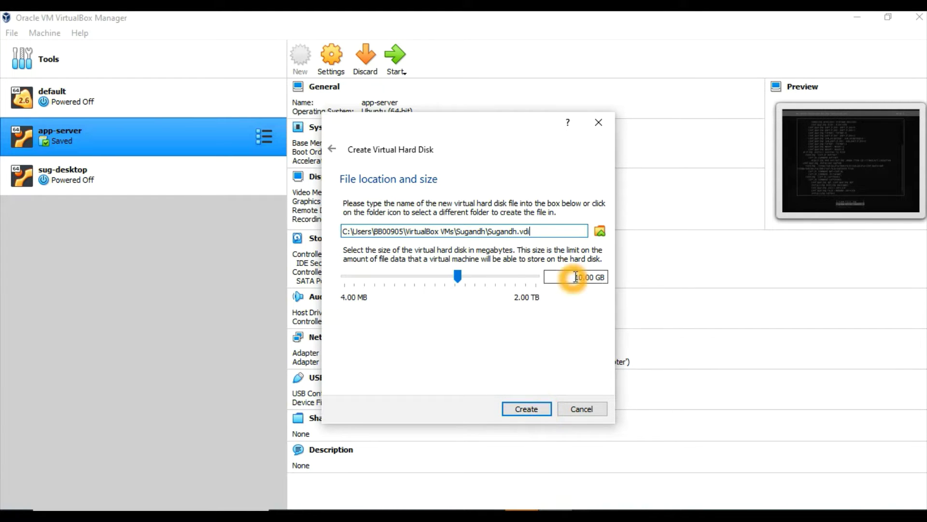
click(525, 408)
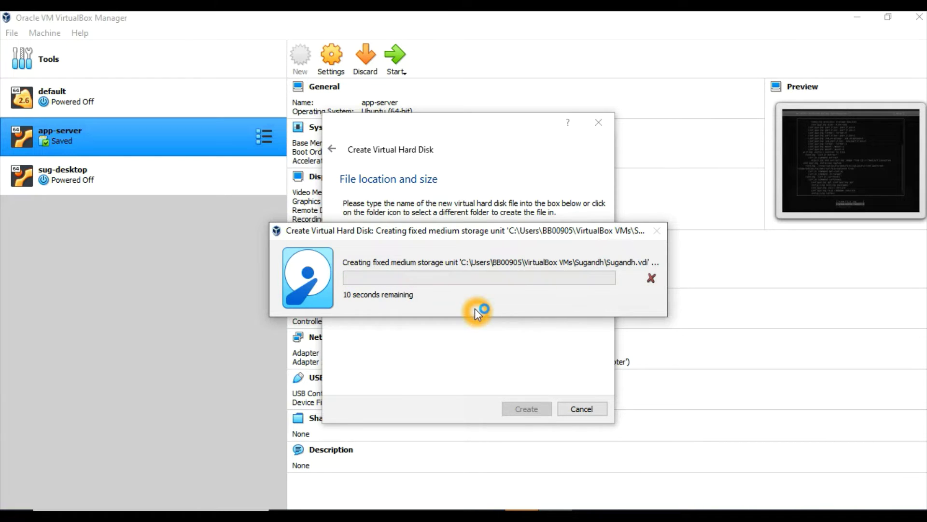
click(502, 303)
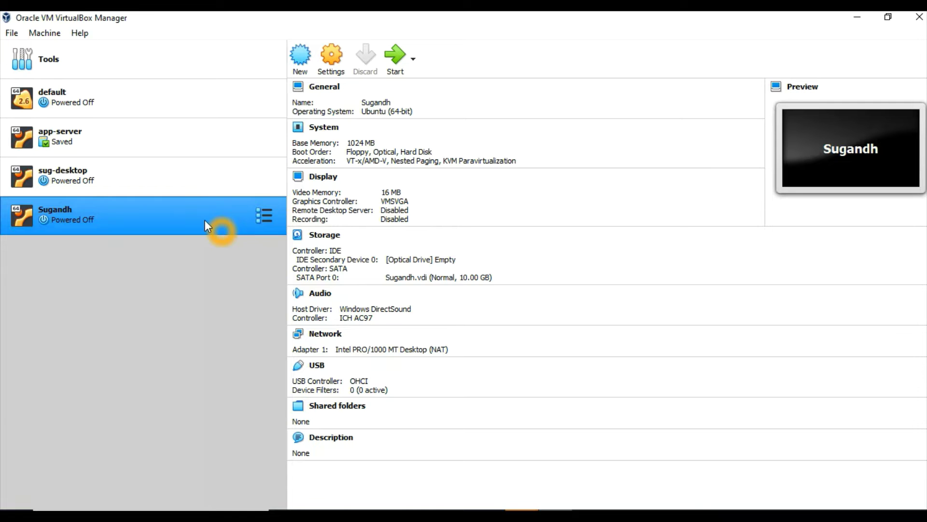
Step: Attach ubuntu-20.04.3-desktop-amd64.iso from Downloads to the new machine's empty IDE optical drive and save the settings
click(331, 61)
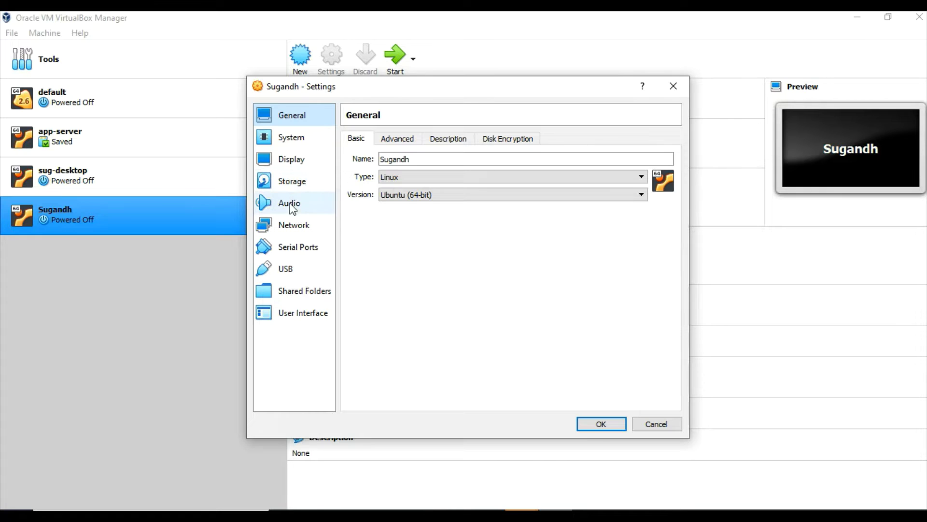
click(282, 182)
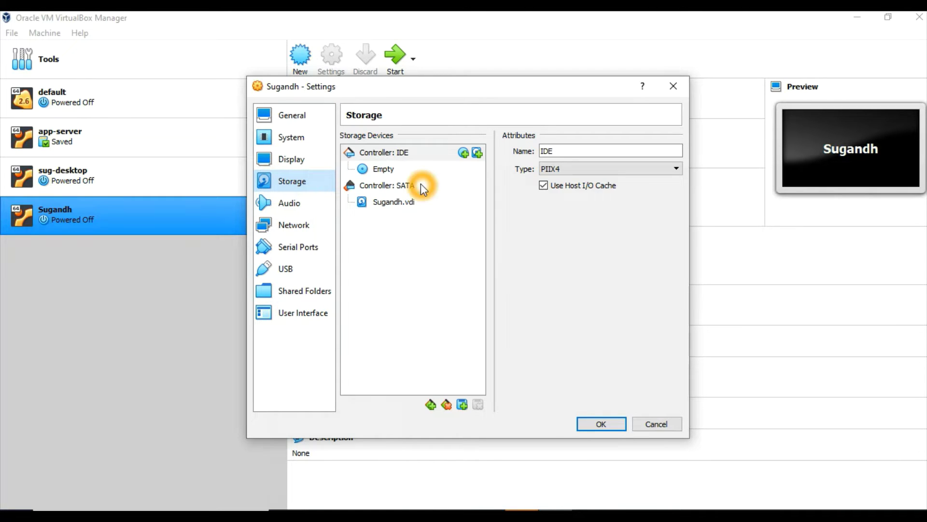
click(381, 169)
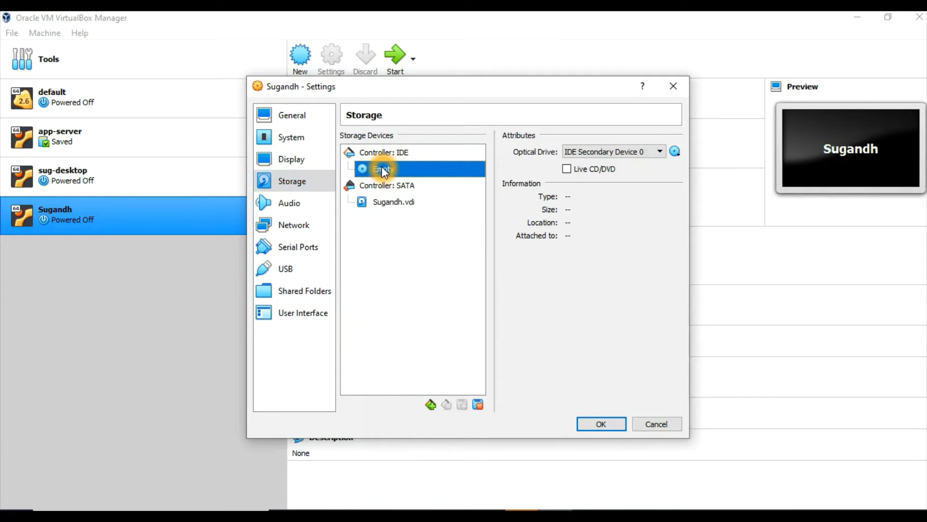
click(676, 153)
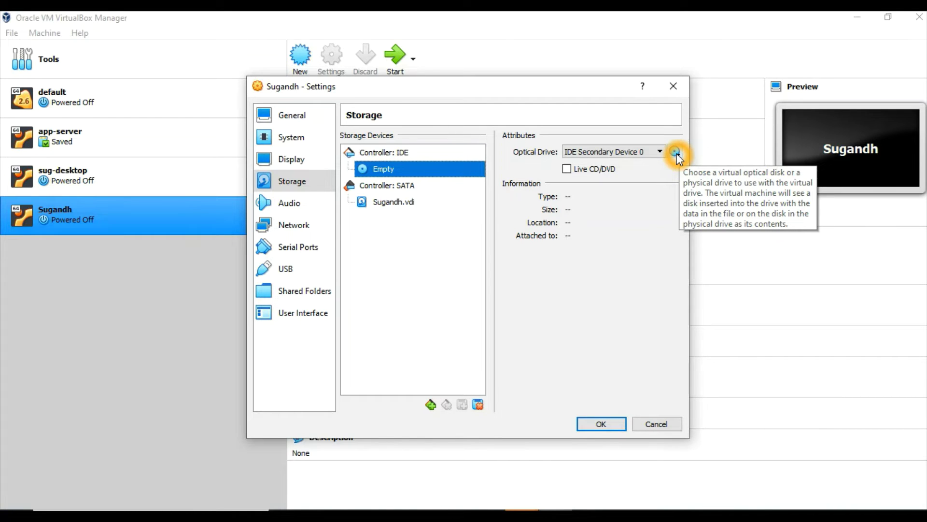
click(676, 153)
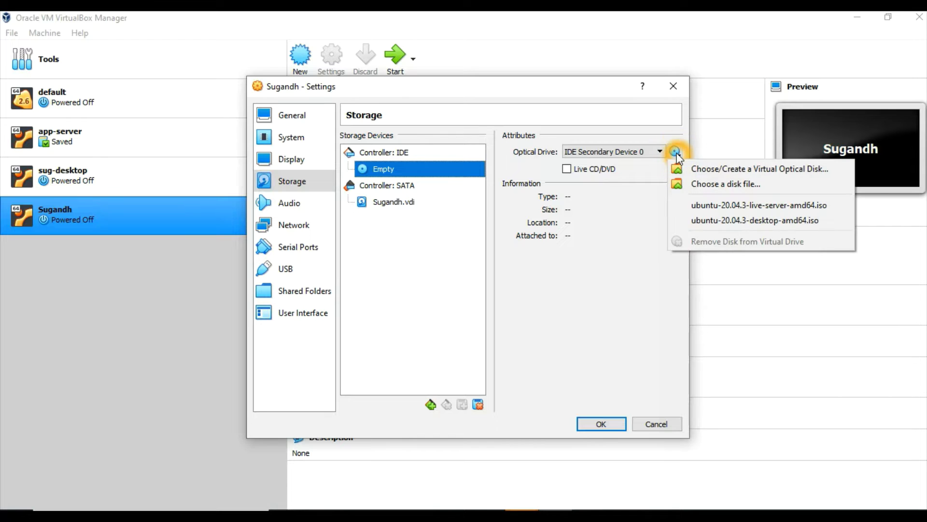
click(705, 184)
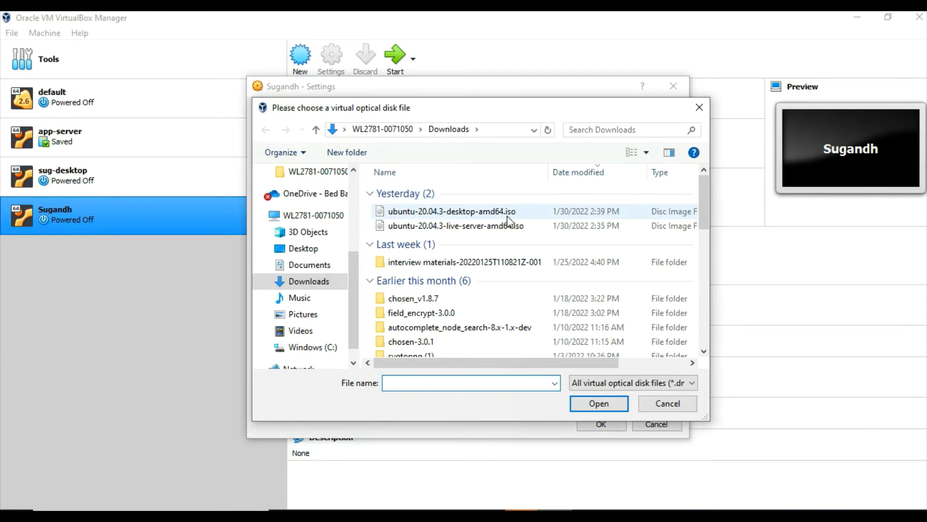
click(448, 216)
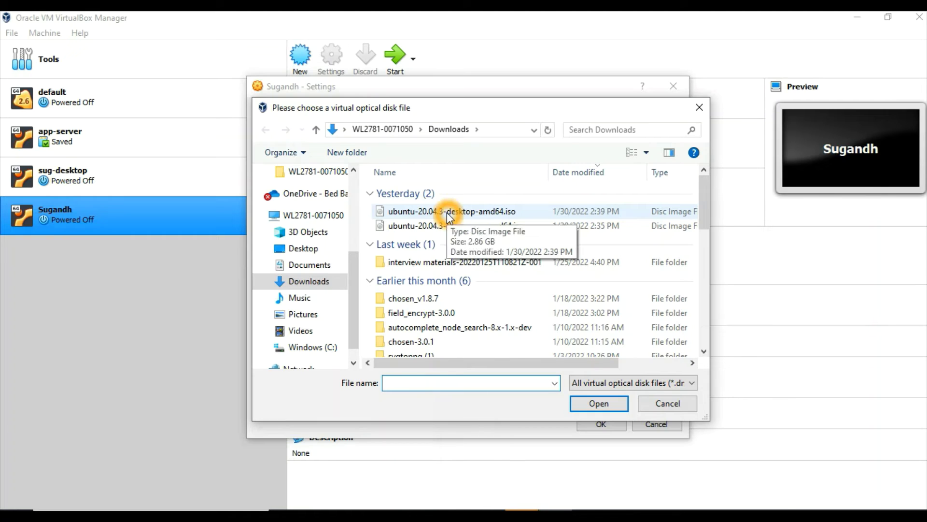
click(511, 214)
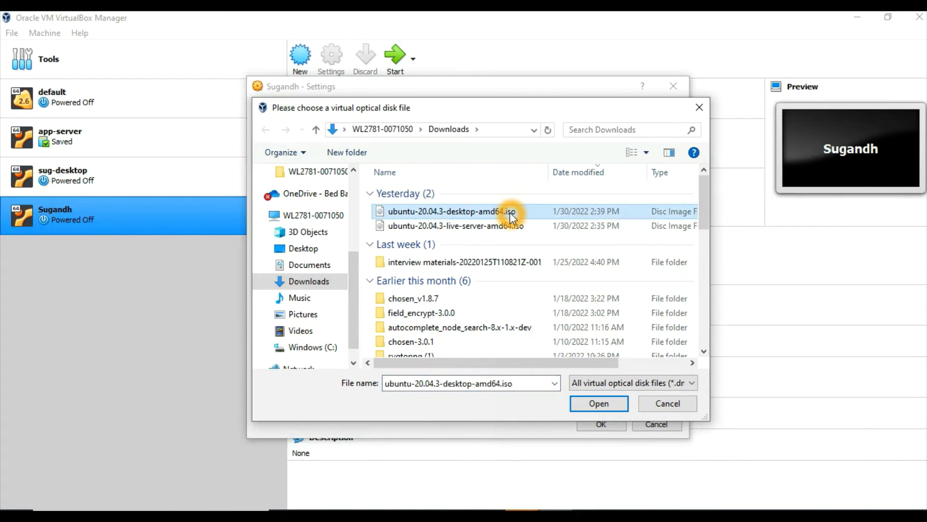
click(599, 405)
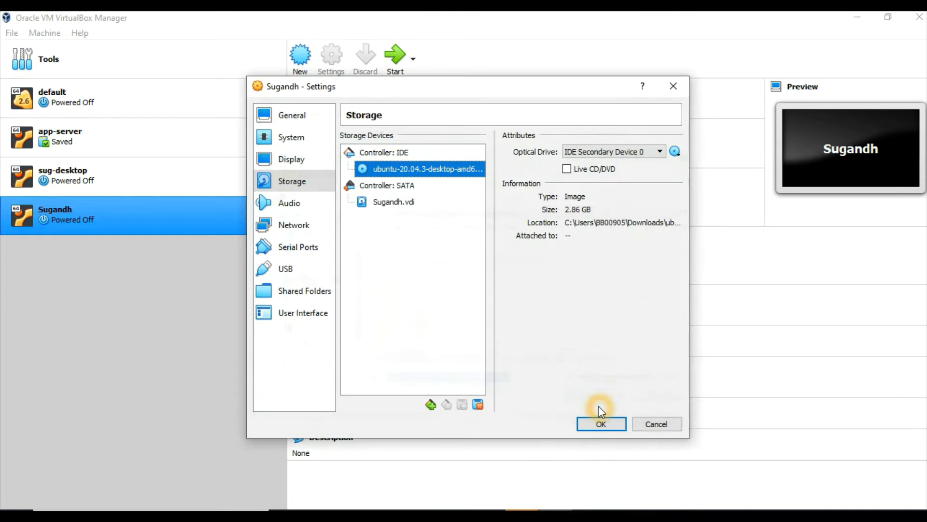
click(601, 425)
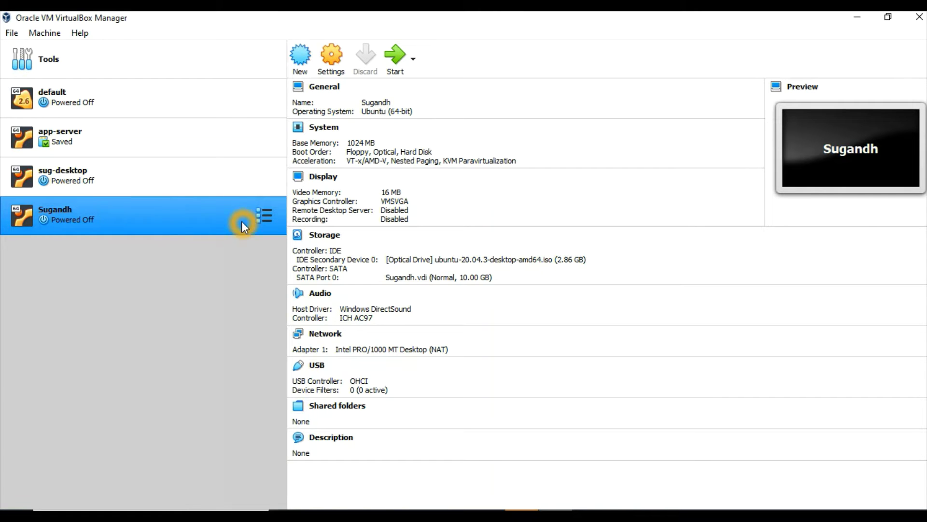
Step: Enable the new machine's network Adapter 2 as a Host-only Adapter using VirtualBox Host-Only Ethernet Adapter, and save the settings
click(327, 62)
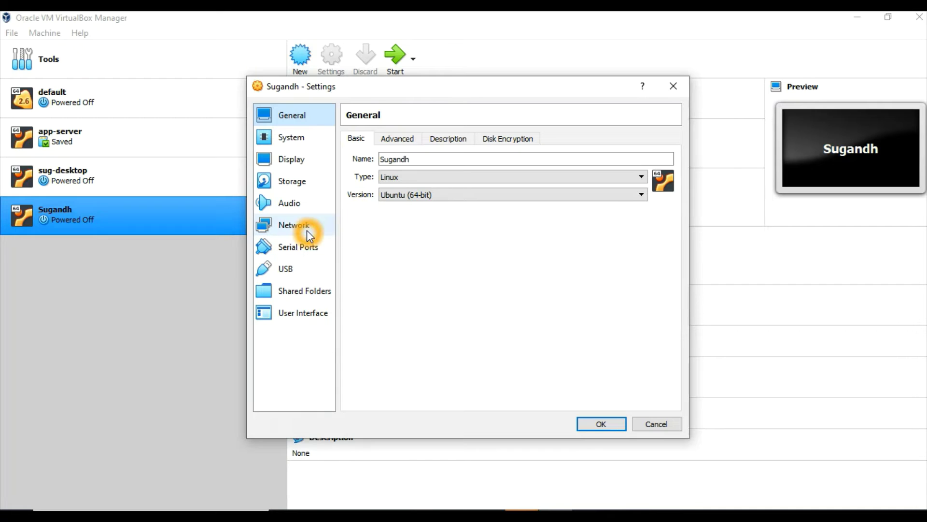
click(289, 186)
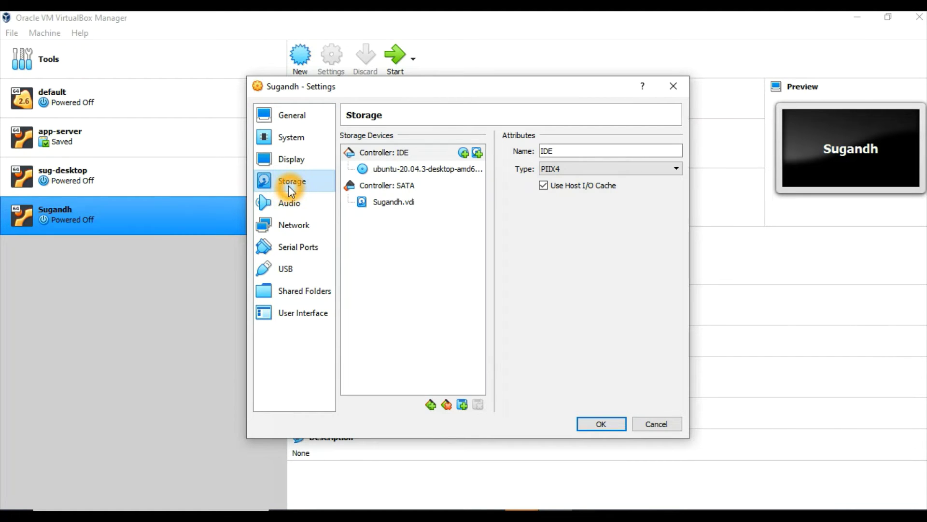
click(292, 227)
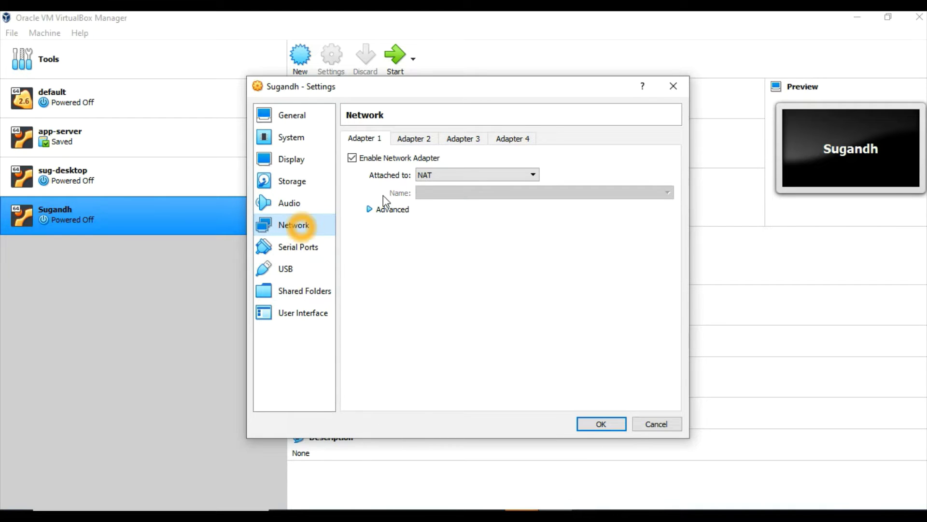
click(359, 160)
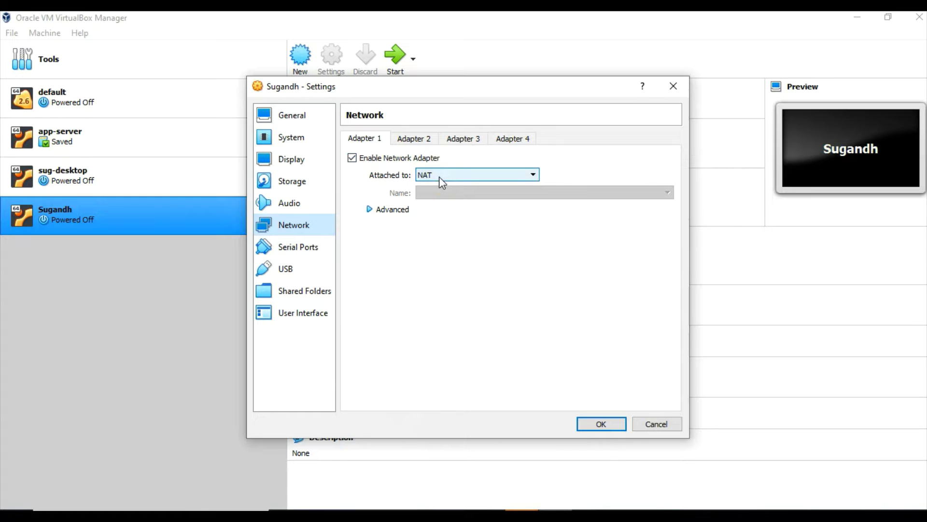
click(408, 138)
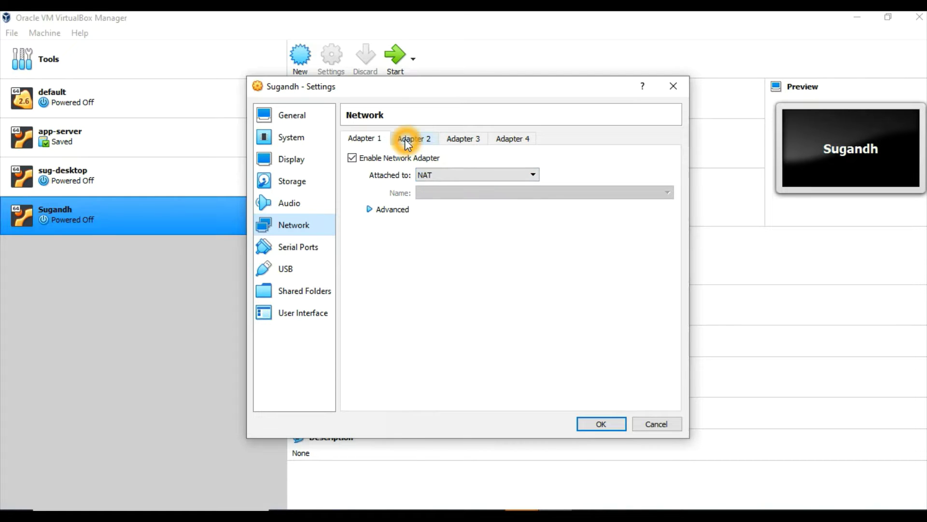
click(353, 159)
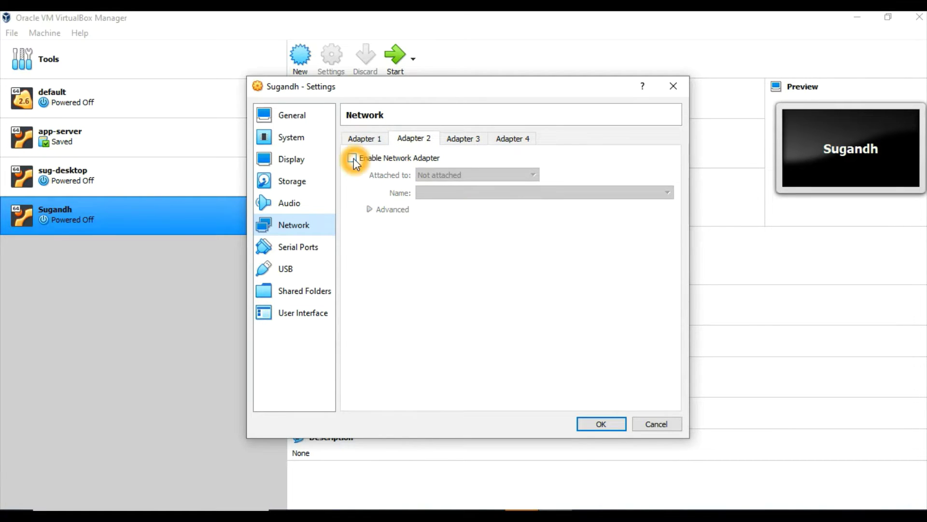
click(443, 177)
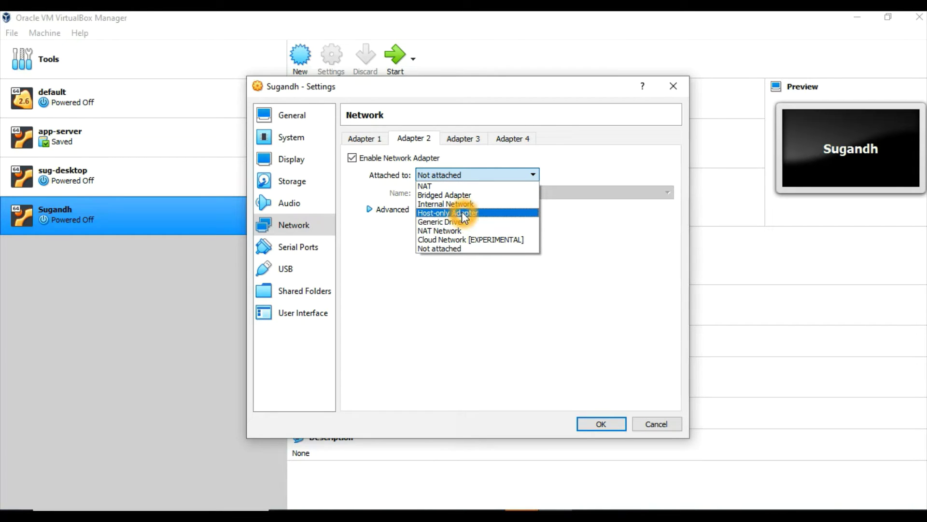
click(463, 212)
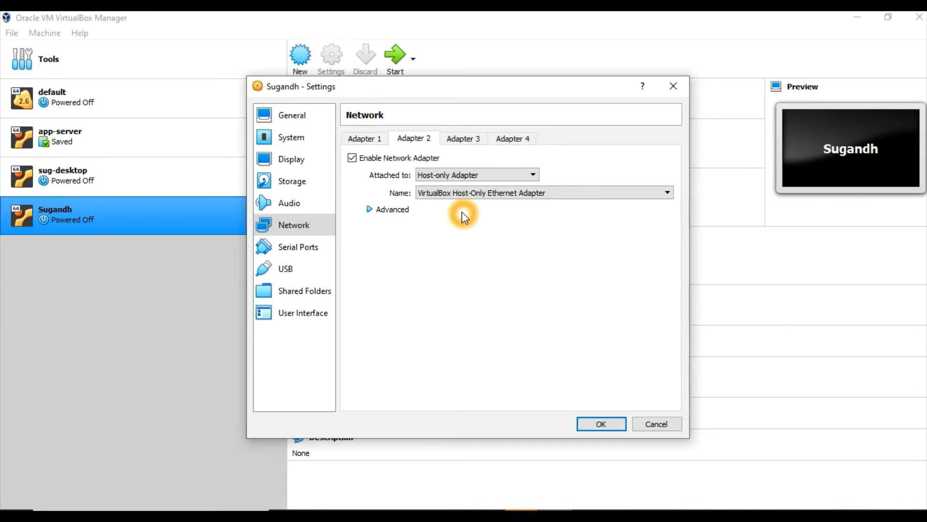
click(573, 196)
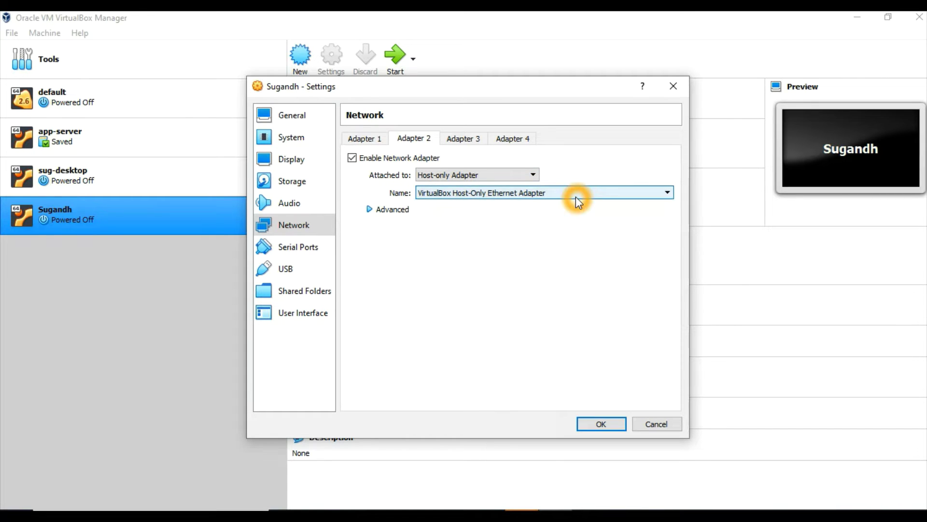
click(576, 196)
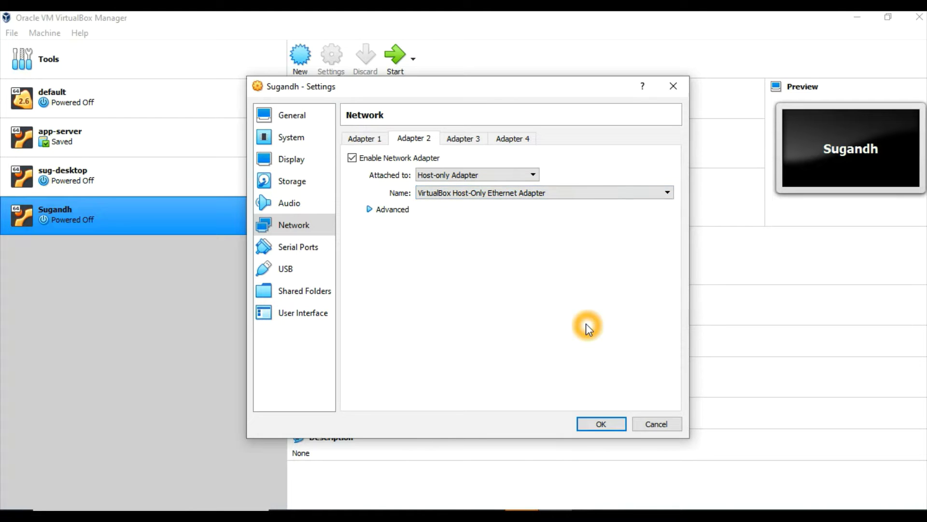
click(602, 425)
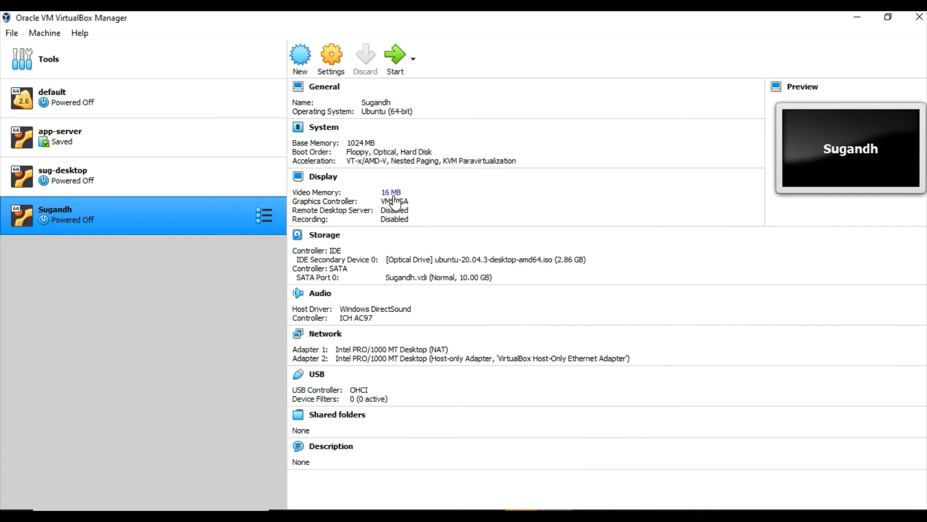
Step: Start the new virtual machine from the Ubuntu ISO and maximize its window
click(395, 58)
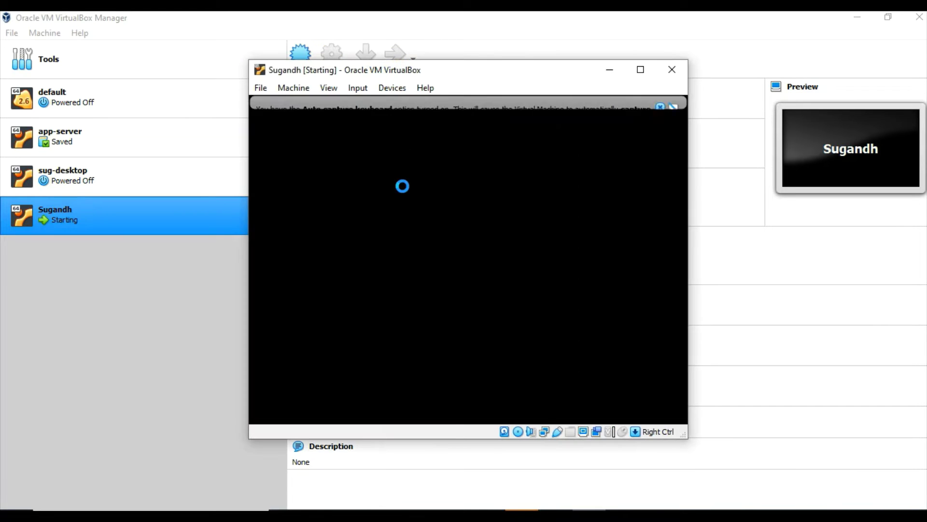
click(402, 186)
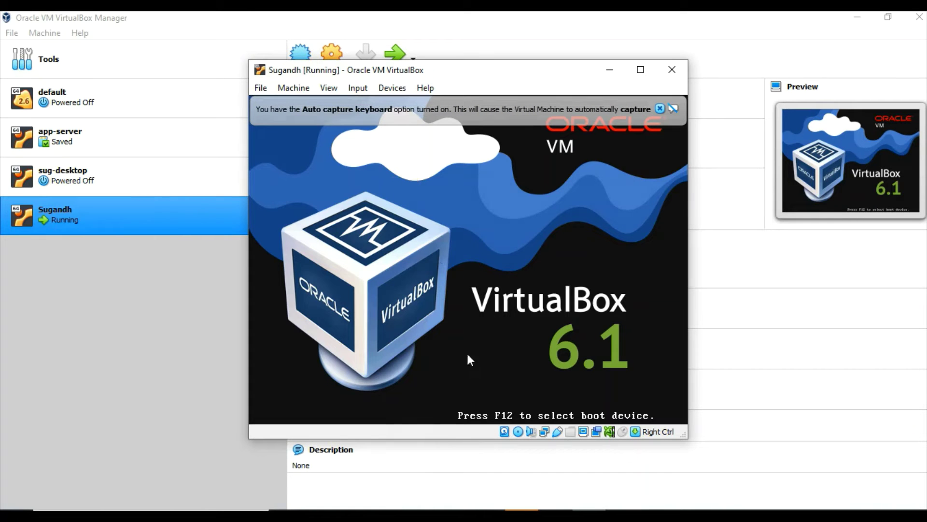
click(480, 362)
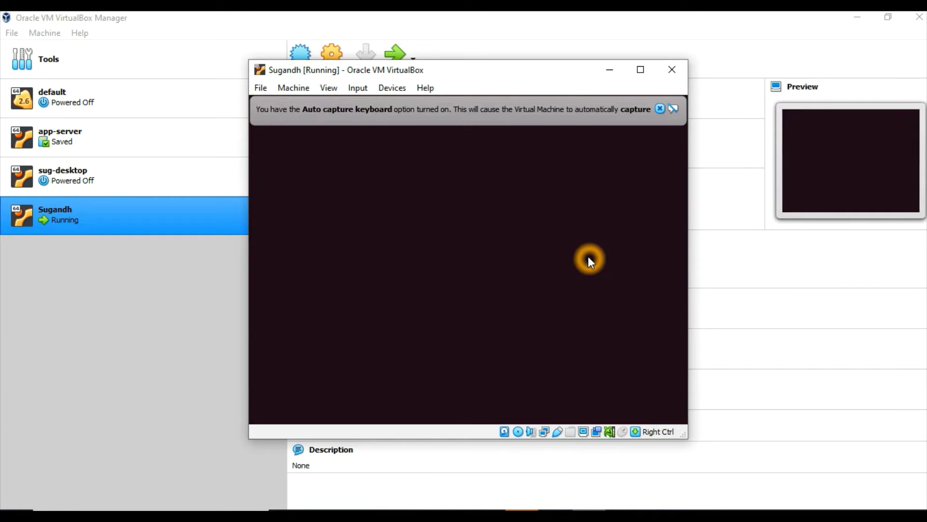
click(514, 203)
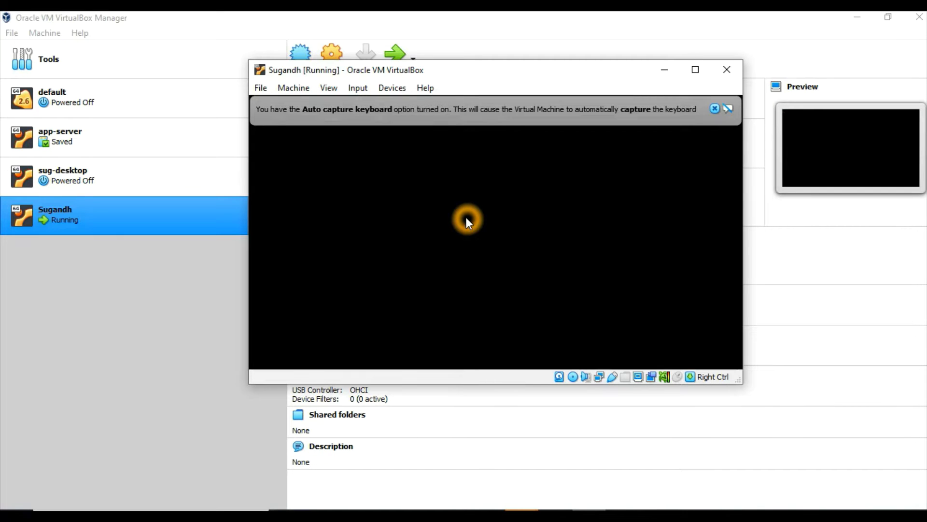
click(695, 72)
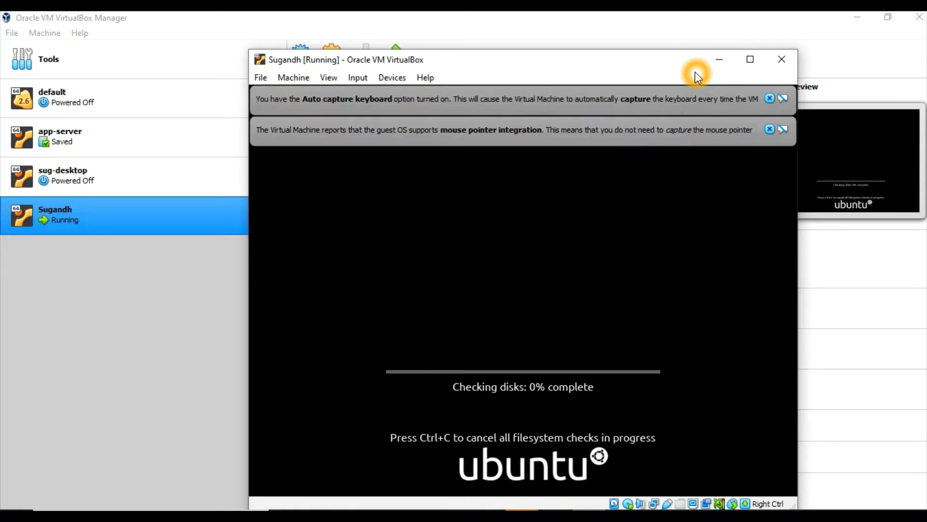
click(750, 60)
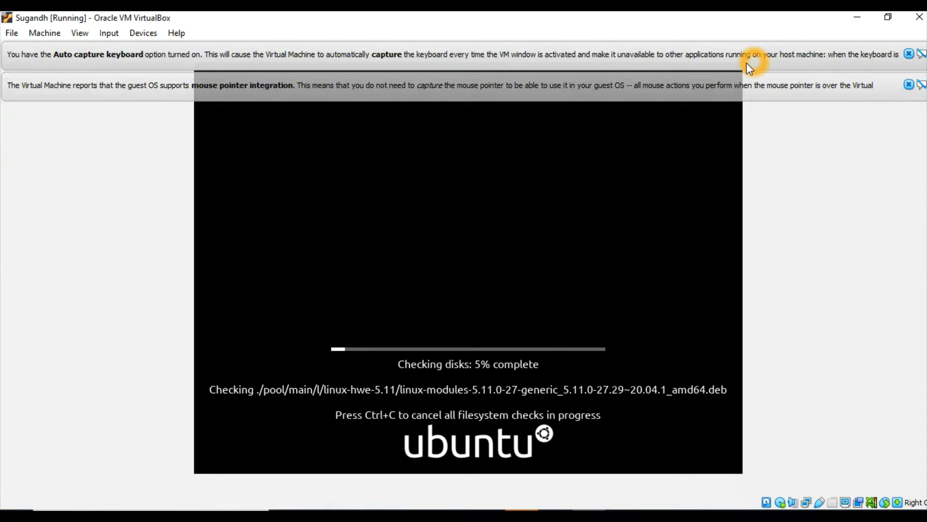
click(481, 247)
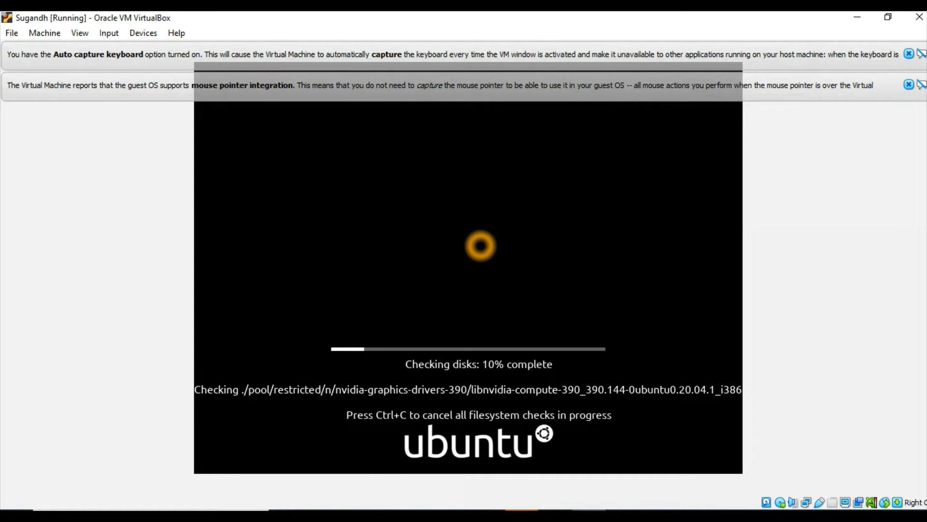
click(527, 354)
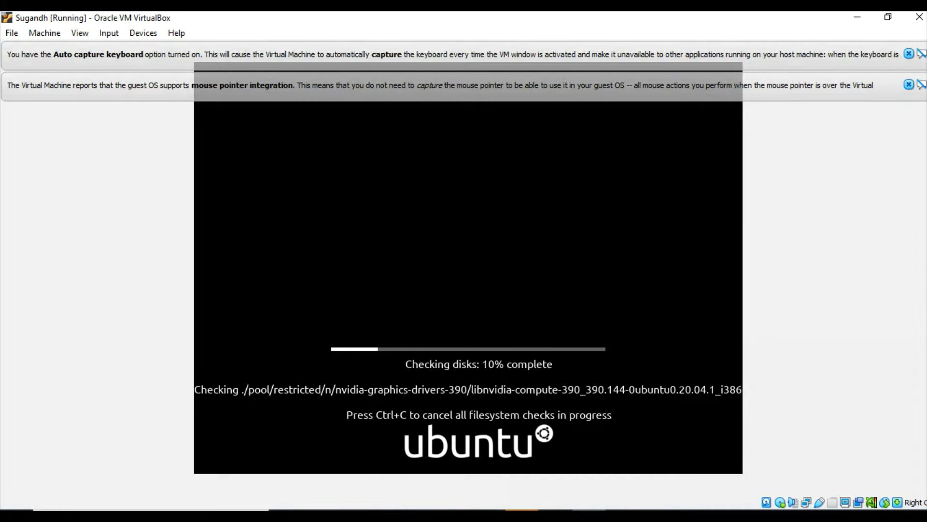
click(646, 370)
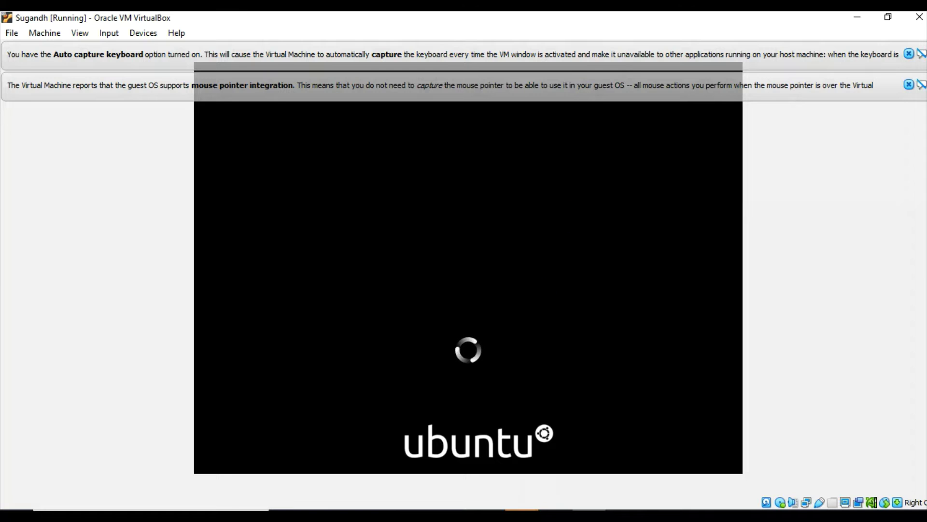
click(477, 310)
click(531, 253)
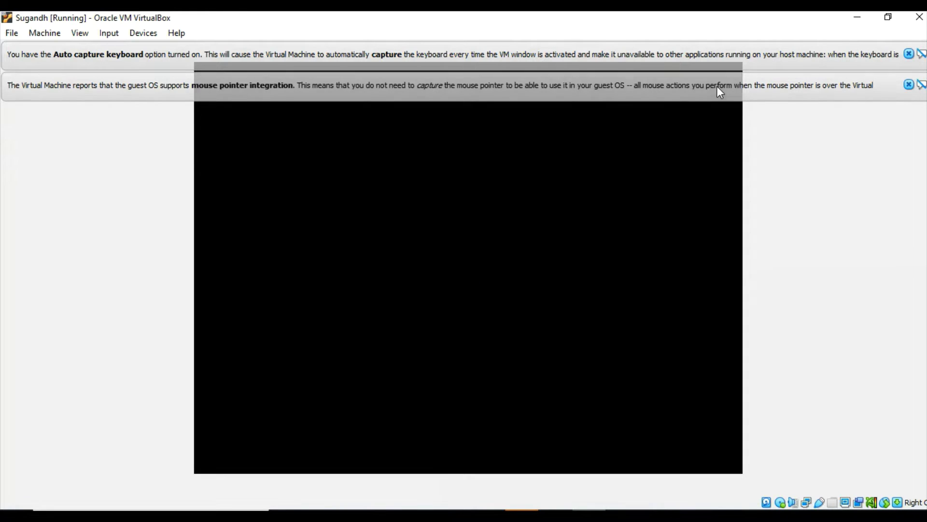
click(888, 17)
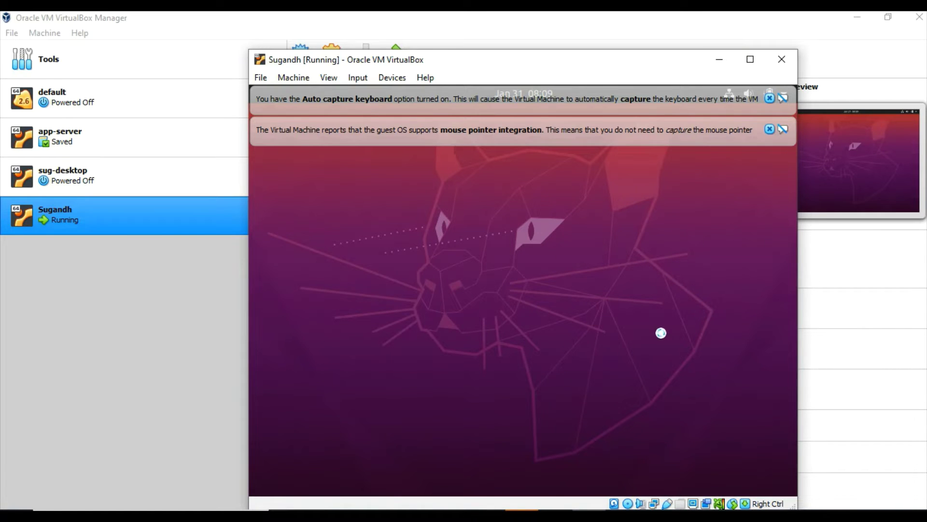
click(749, 61)
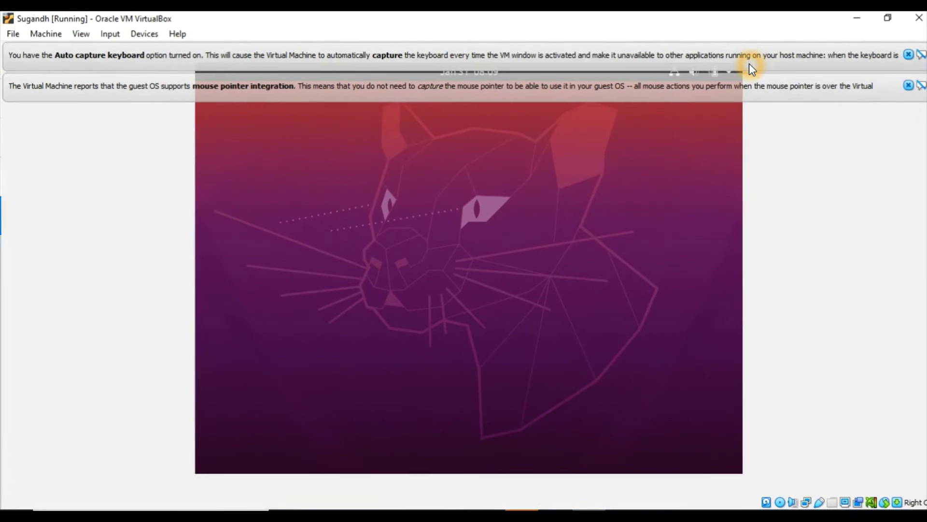
click(428, 245)
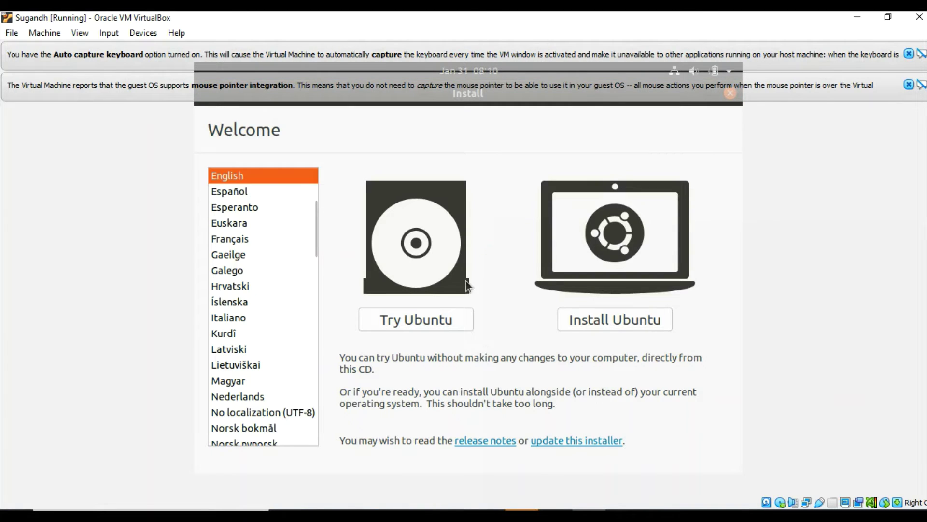
Step: Choose to install Ubuntu in English and continue with the English (US) keyboard layout
click(628, 319)
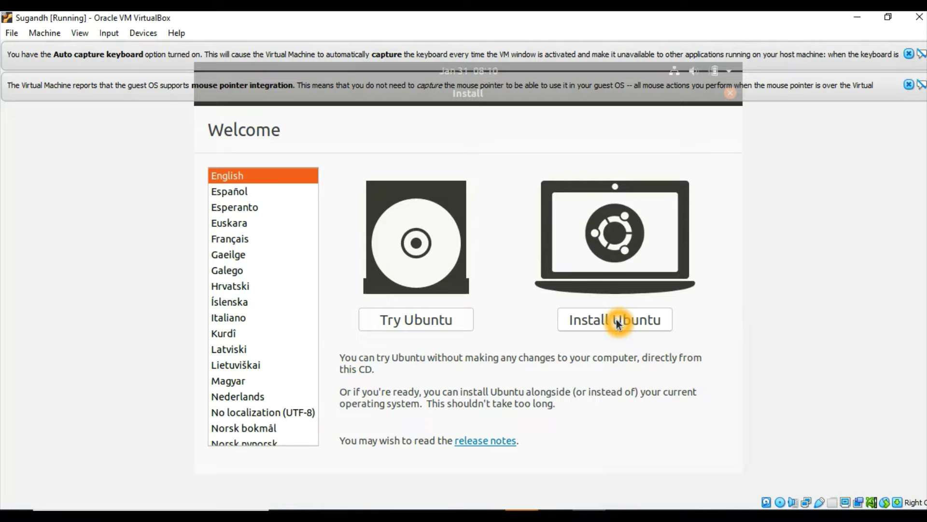
click(598, 321)
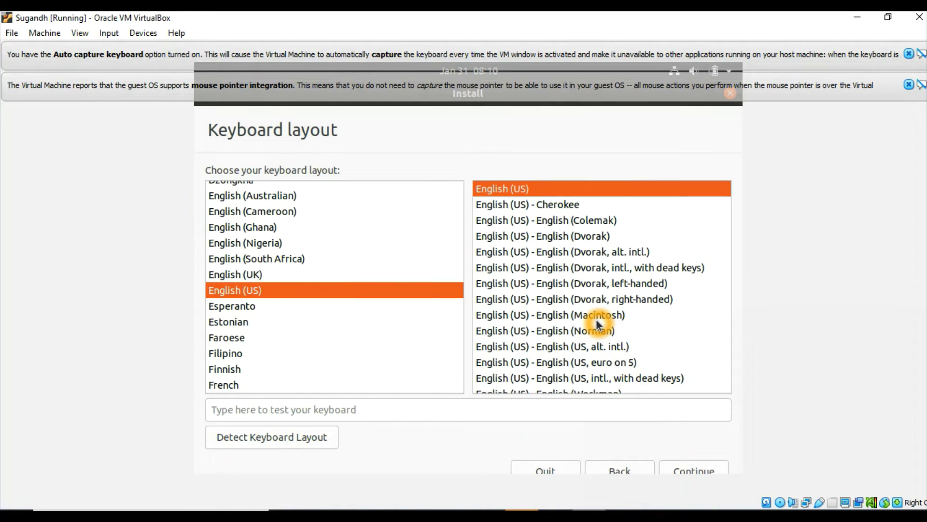
click(253, 290)
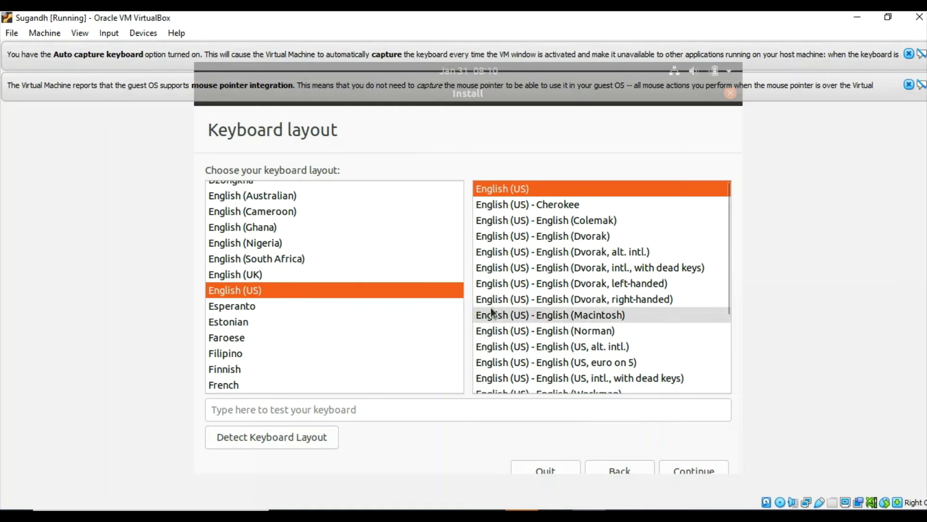
click(684, 472)
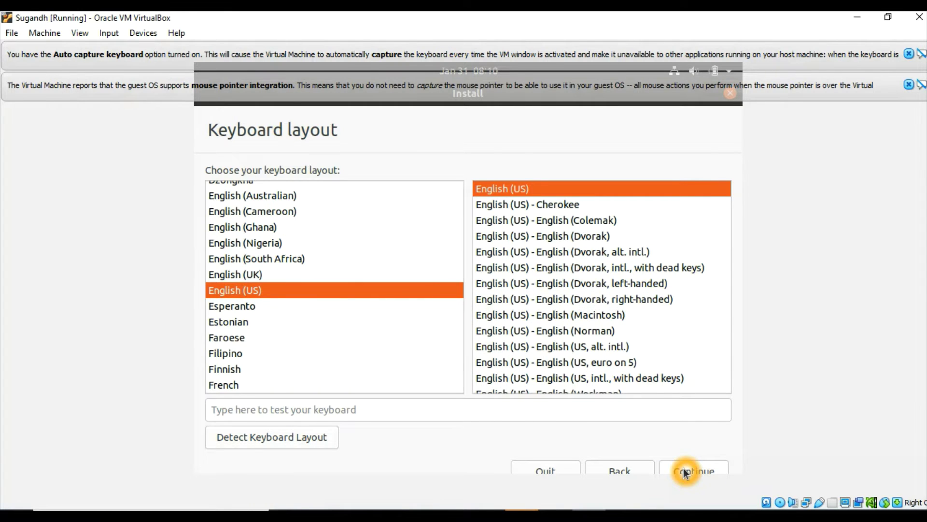
click(685, 471)
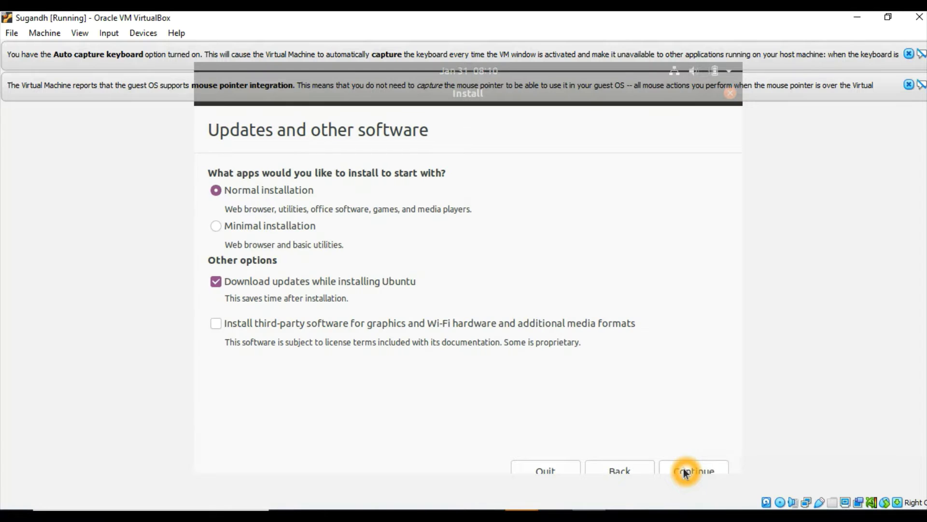
Step: Select the minimal installation, keep downloading updates during installation, and continue the Ubuntu setup
click(216, 228)
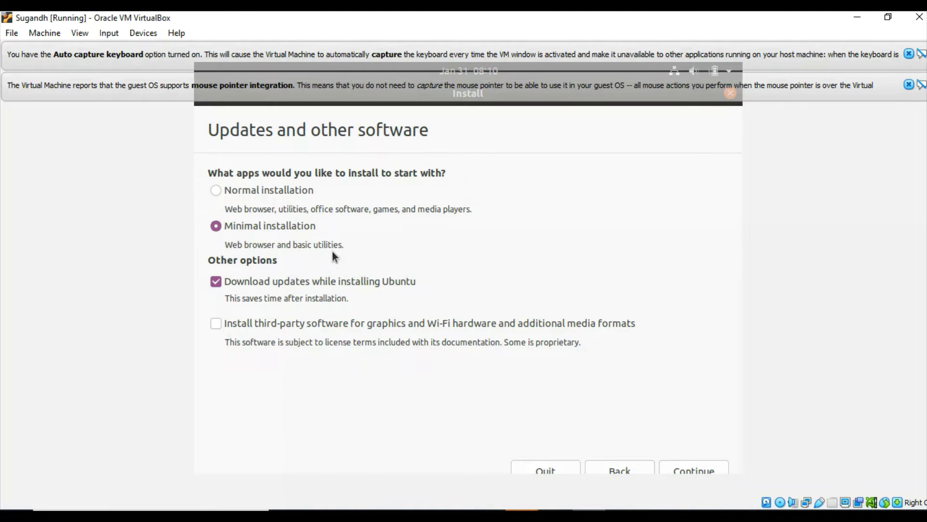
click(234, 247)
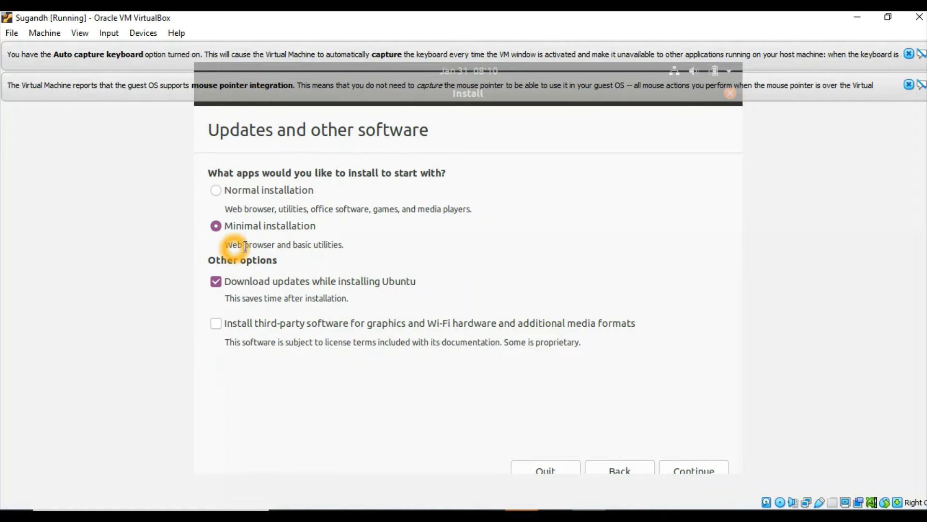
click(342, 246)
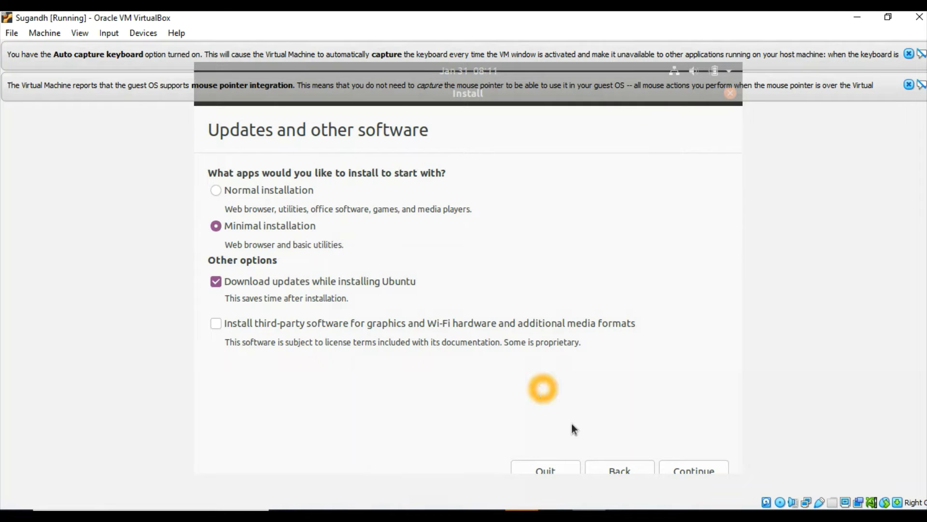
click(704, 470)
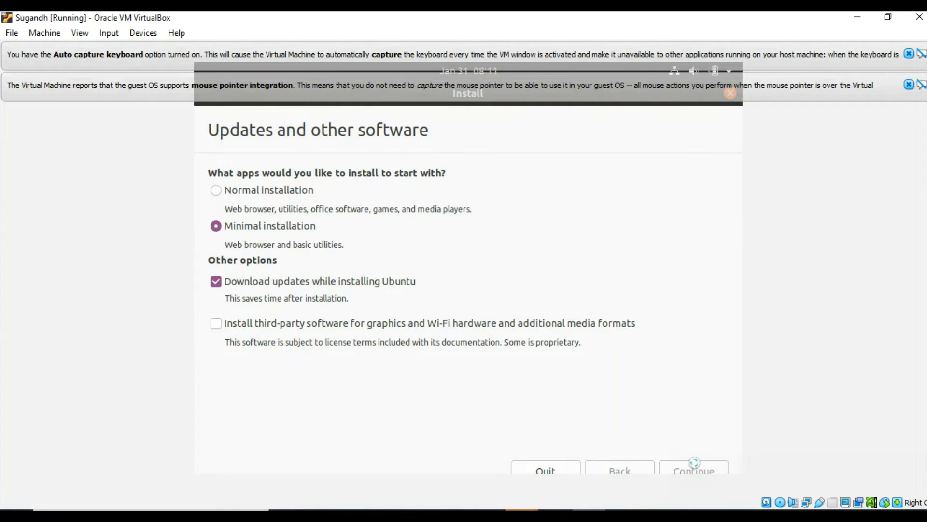
click(650, 411)
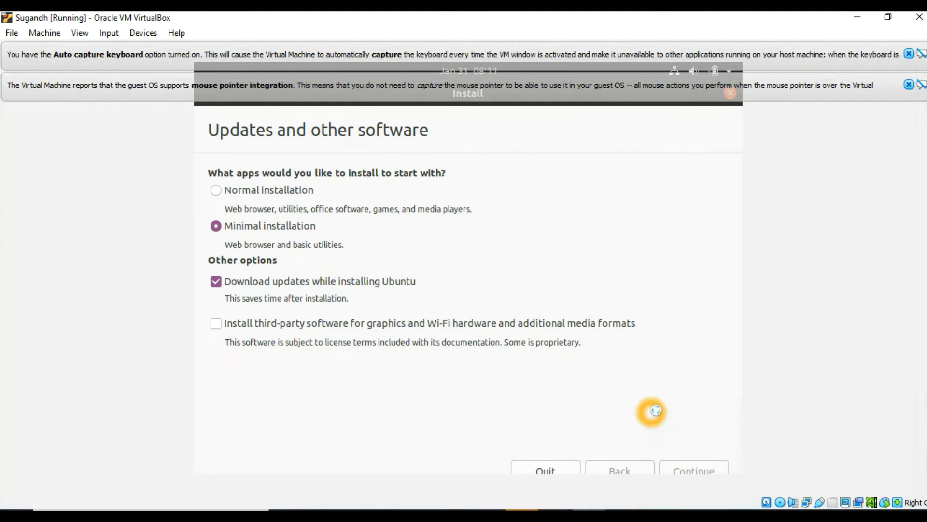
click(649, 410)
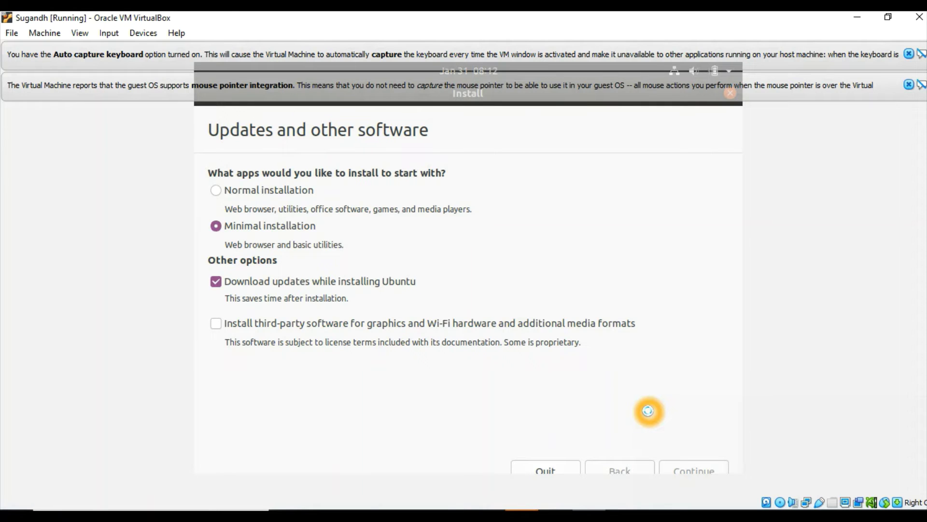
click(766, 516)
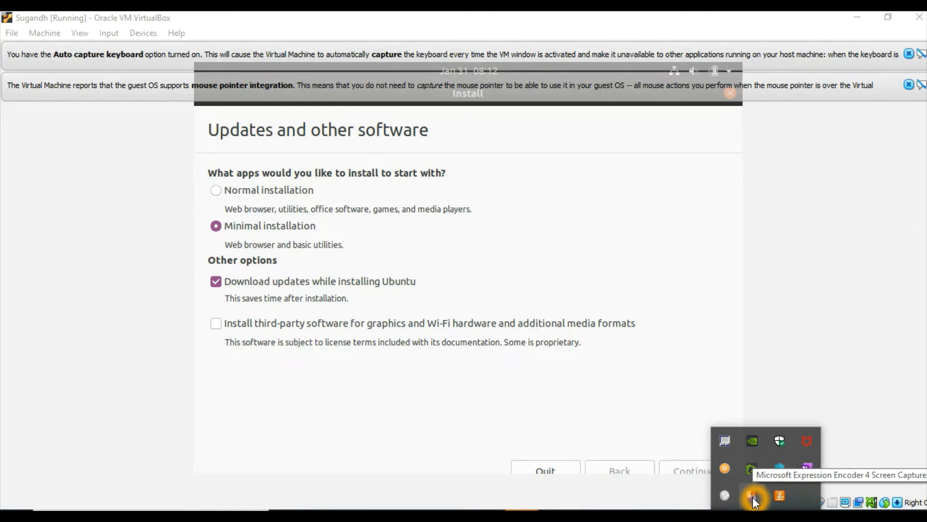
right_click(752, 497)
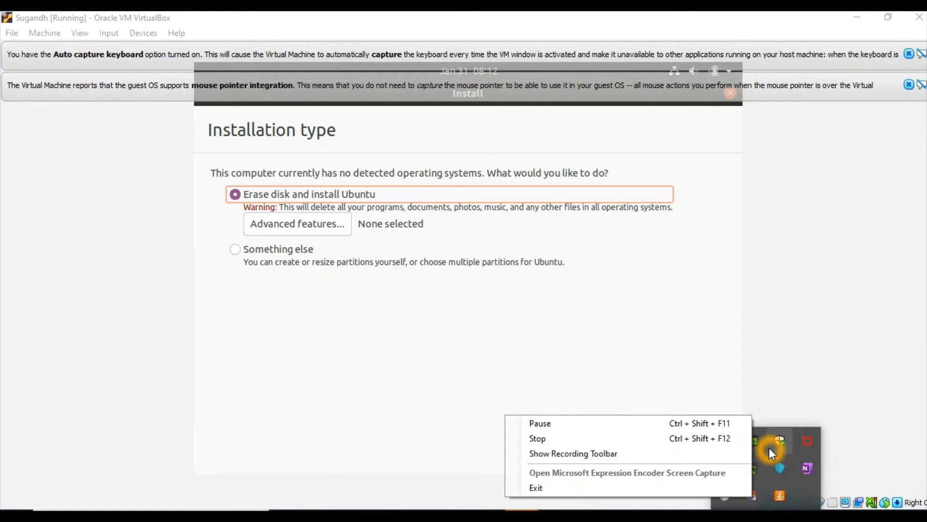
click(796, 373)
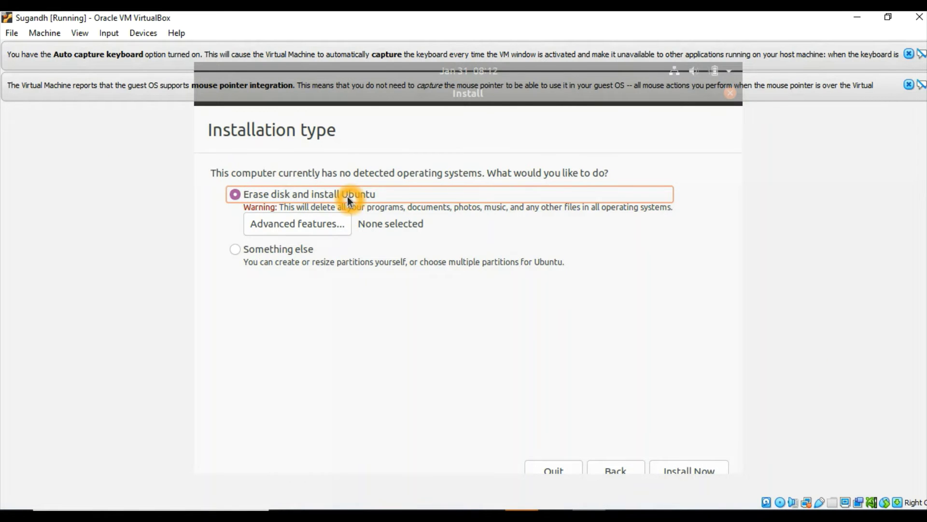
Step: Start the installation with the Erase disk and install Ubuntu option and confirm writing the changes to the disk
click(691, 469)
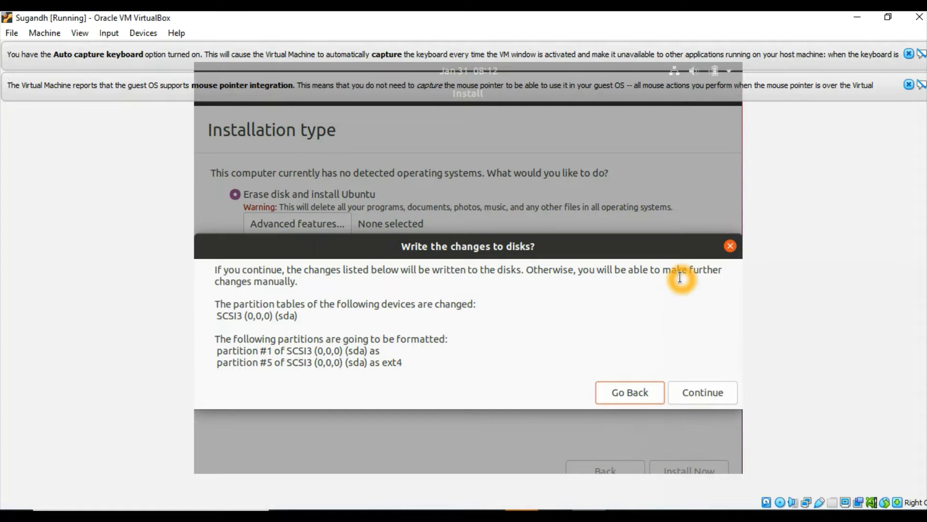
click(700, 393)
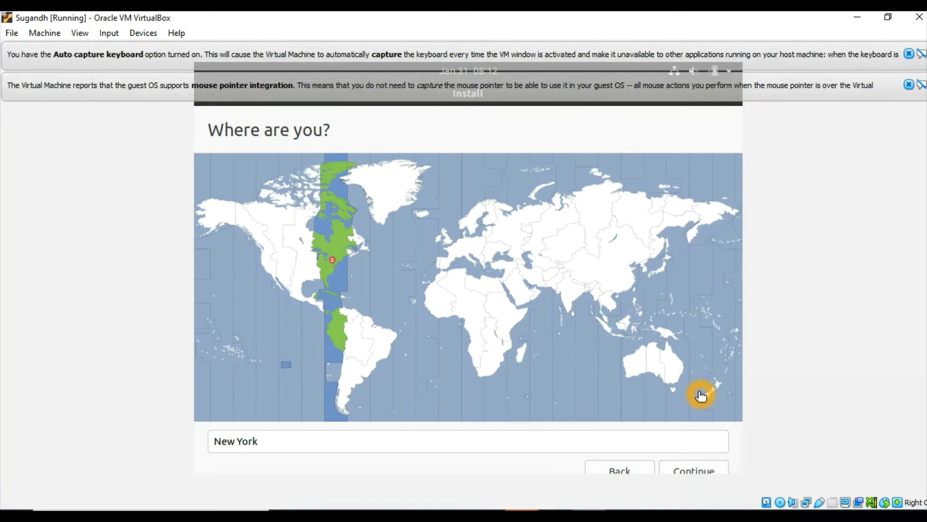
Step: Set the installer's location to India Time (India) and continue to the user account page
click(458, 444)
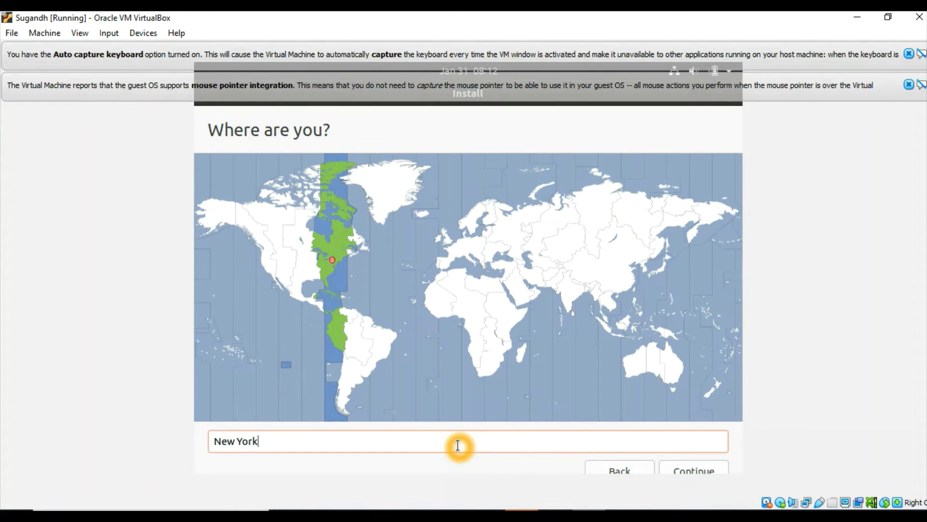
key(BackSpace)
key(BackSpace)
key(BackSpace)
key(BackSpace)
key(BackSpace)
key(BackSpace)
key(BackSpace)
key(BackSpace)
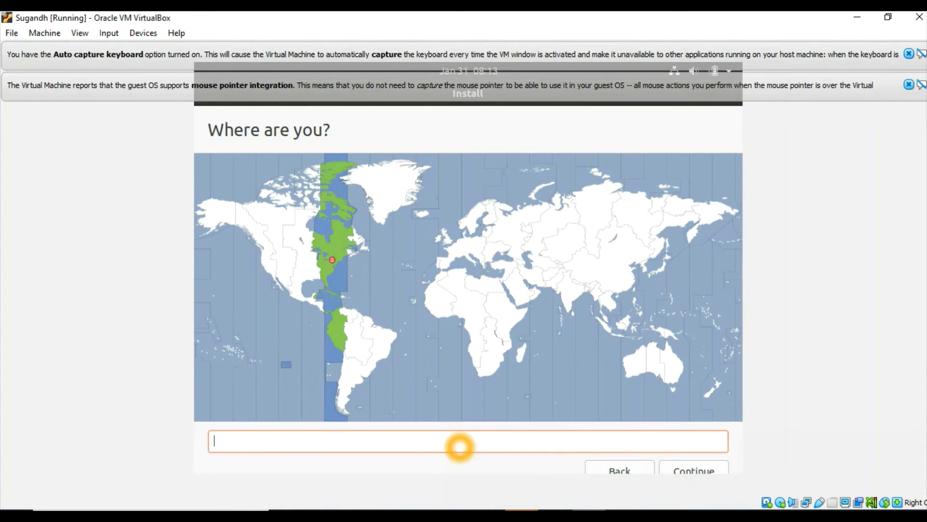
text(India)
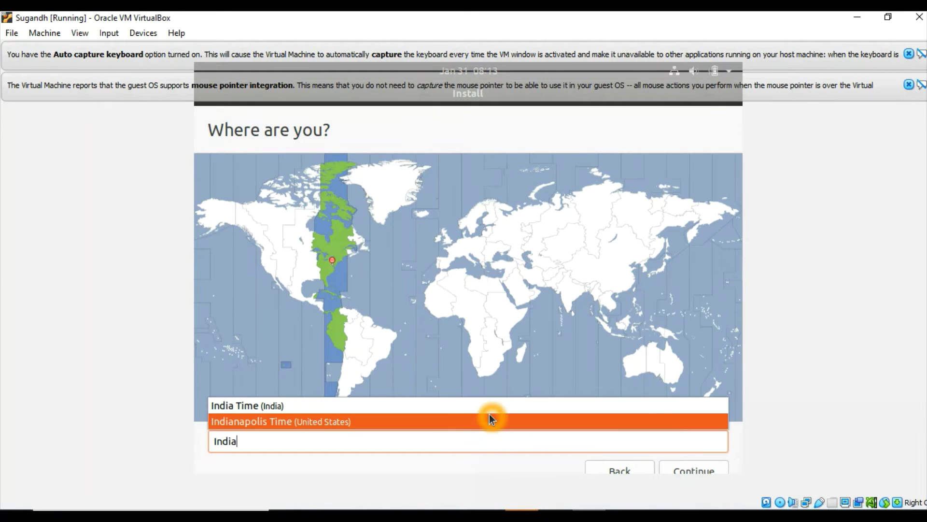
click(471, 405)
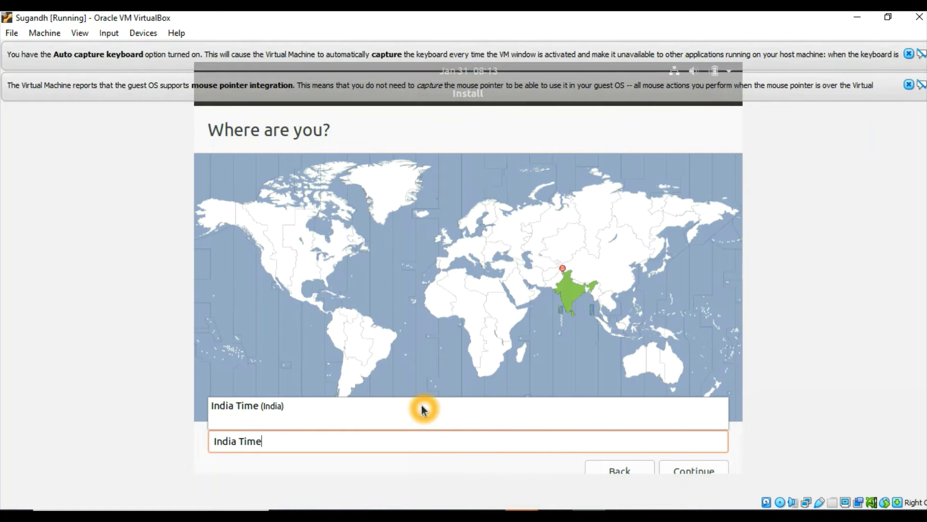
click(692, 469)
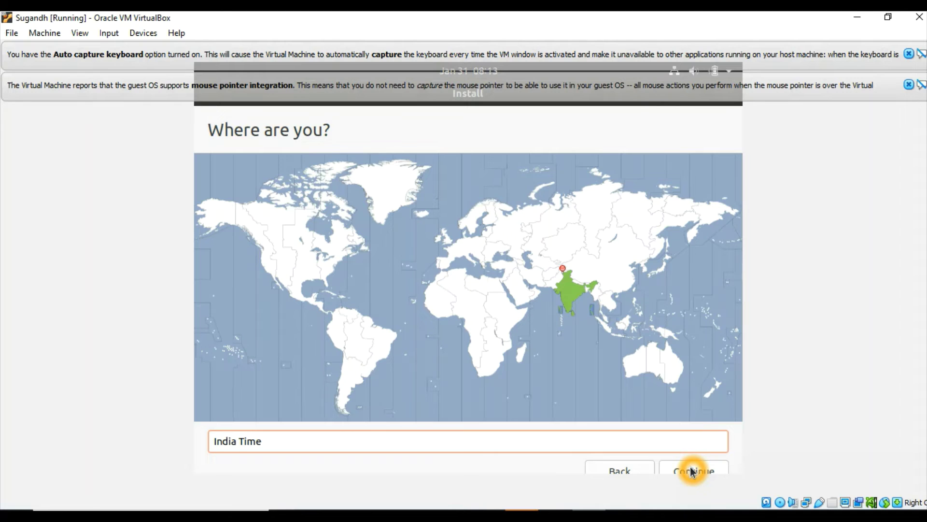
click(691, 471)
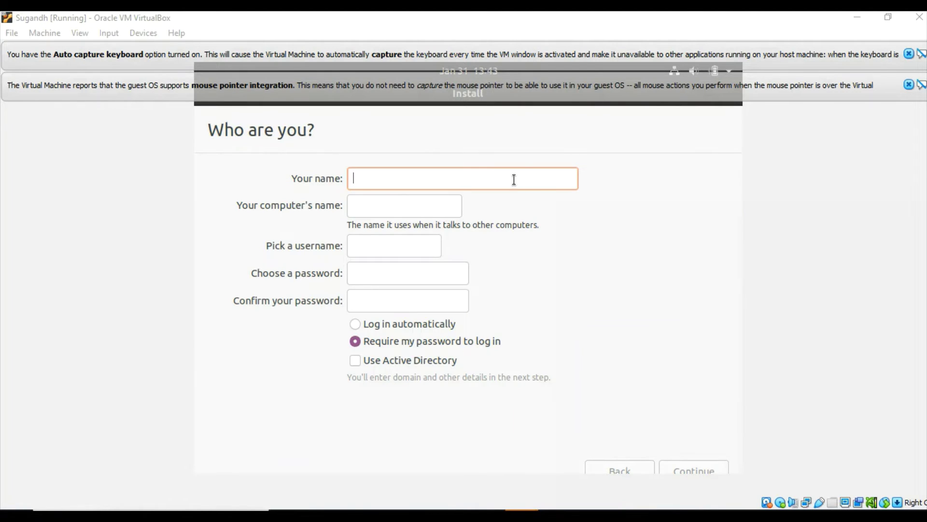
Step: Enter the account holder's name, keeping the suggested computer name and username, and fill in and confirm the account password
click(514, 179)
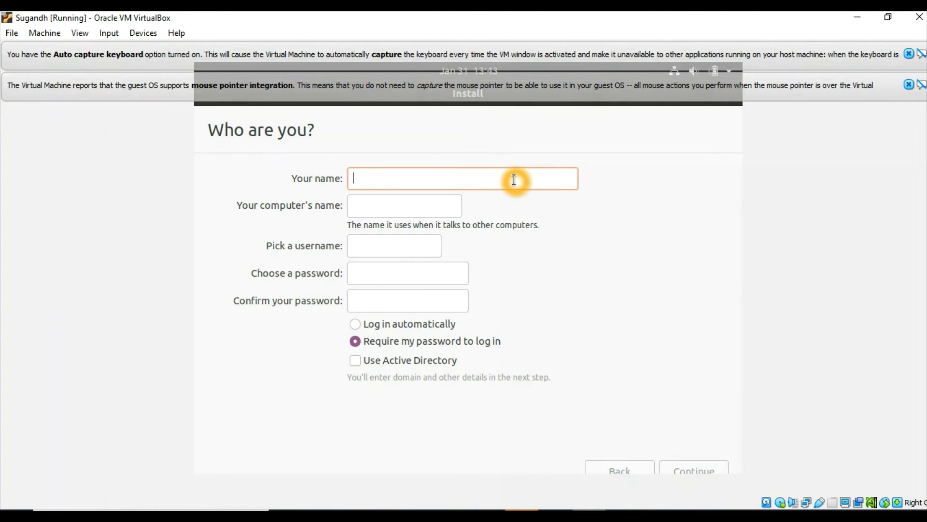
text(Sugand)
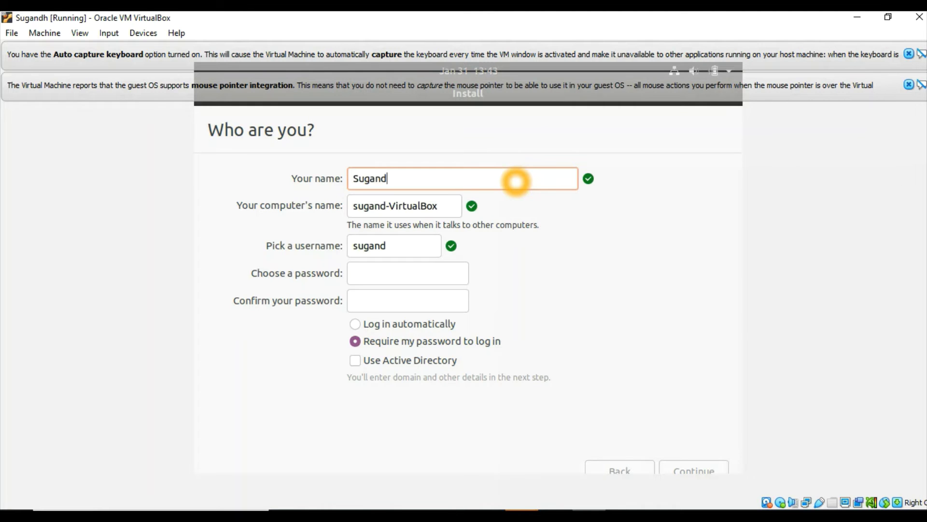
text(h)
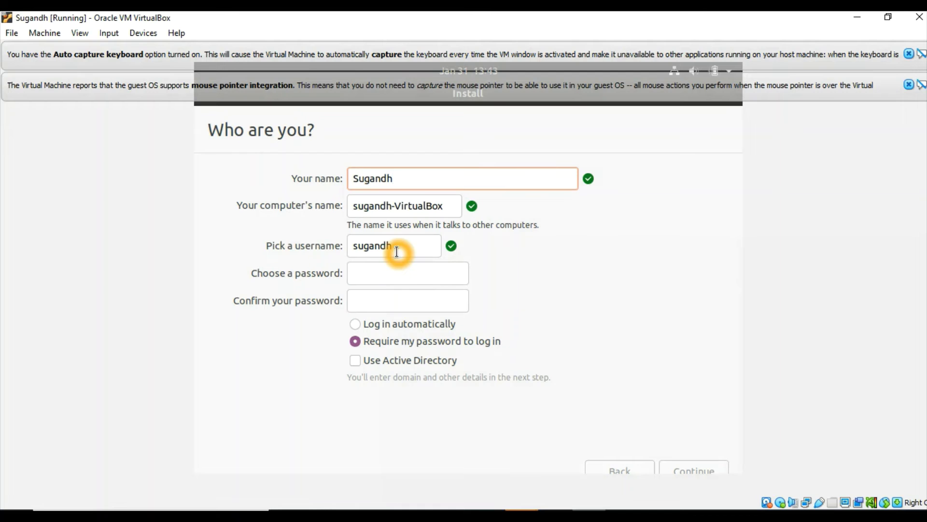
click(391, 271)
text(***)
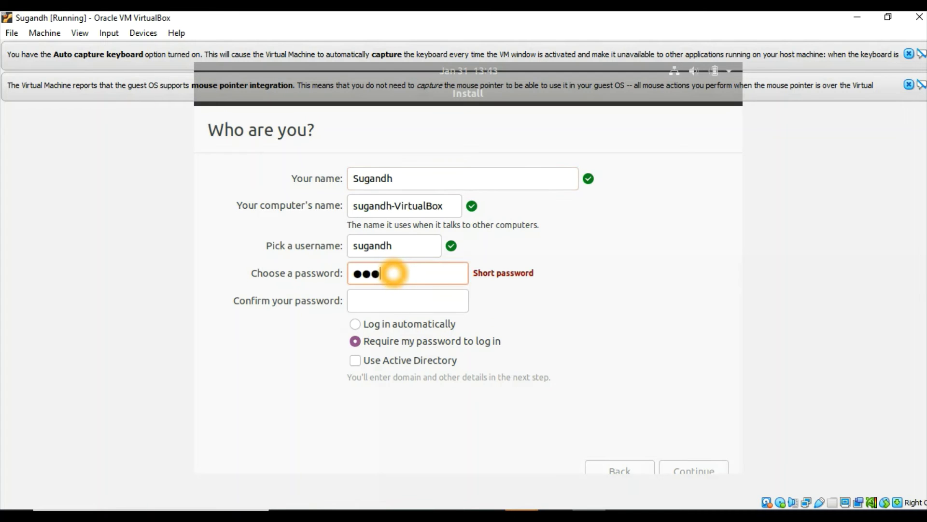
text(**)
click(379, 302)
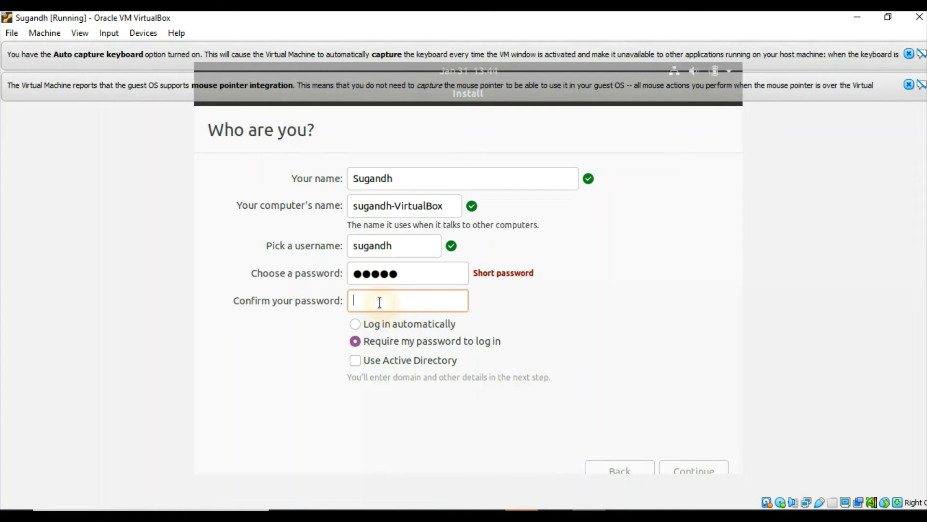
text(*****)
Step: Choose Log in automatically for the new account and continue to begin installing Ubuntu
click(358, 325)
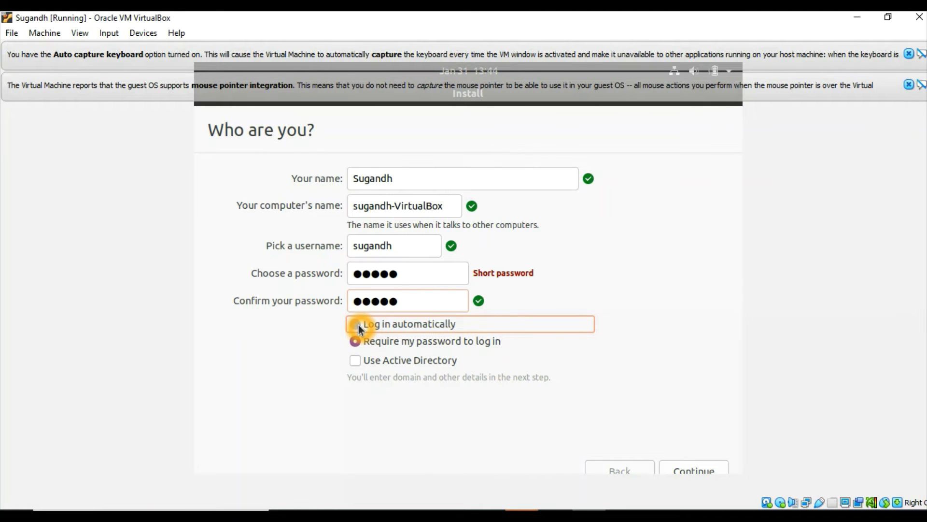
click(357, 323)
click(697, 469)
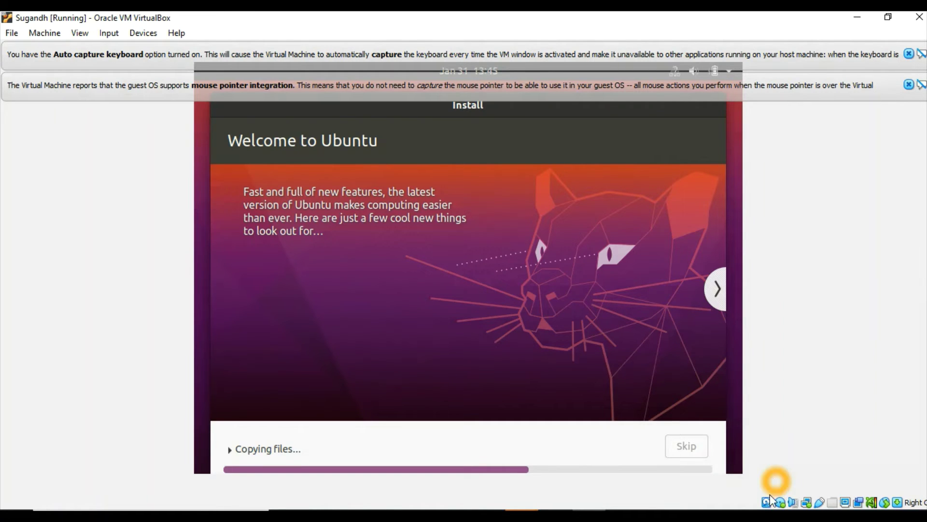
click(766, 511)
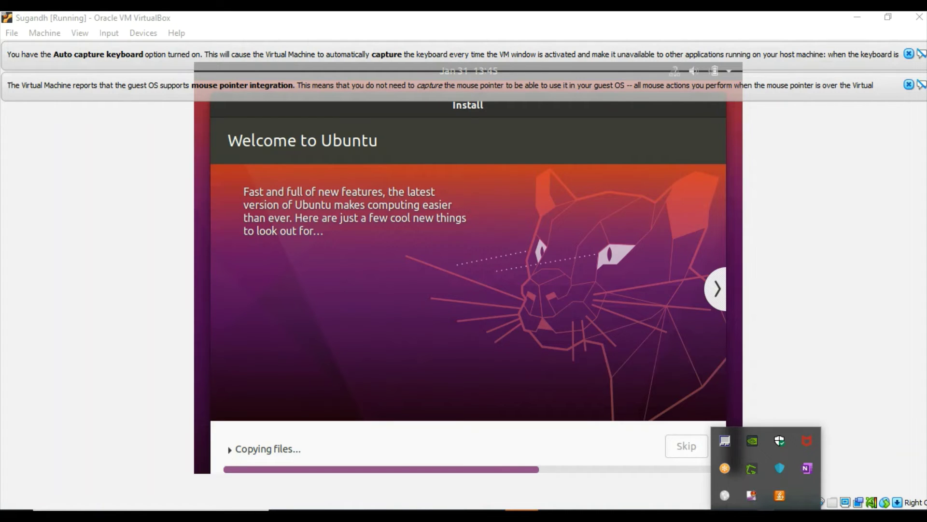
right_click(751, 496)
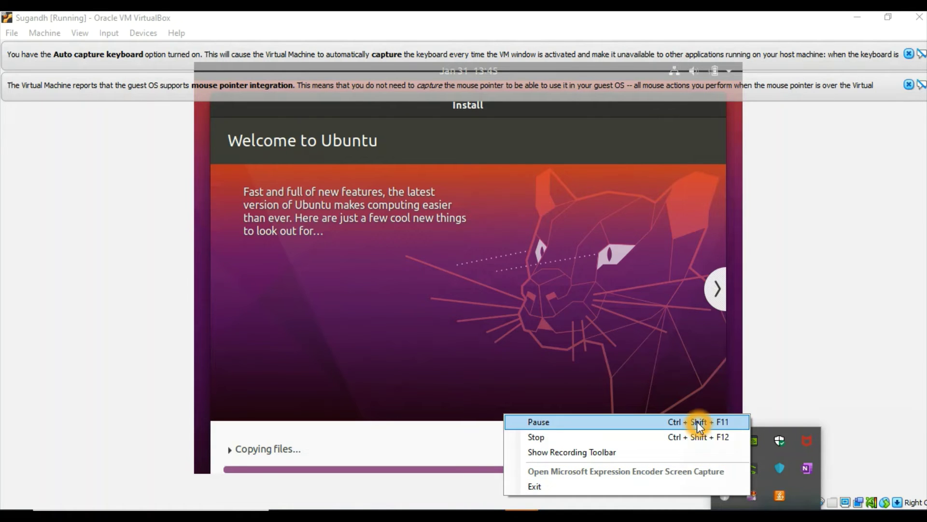
click(697, 422)
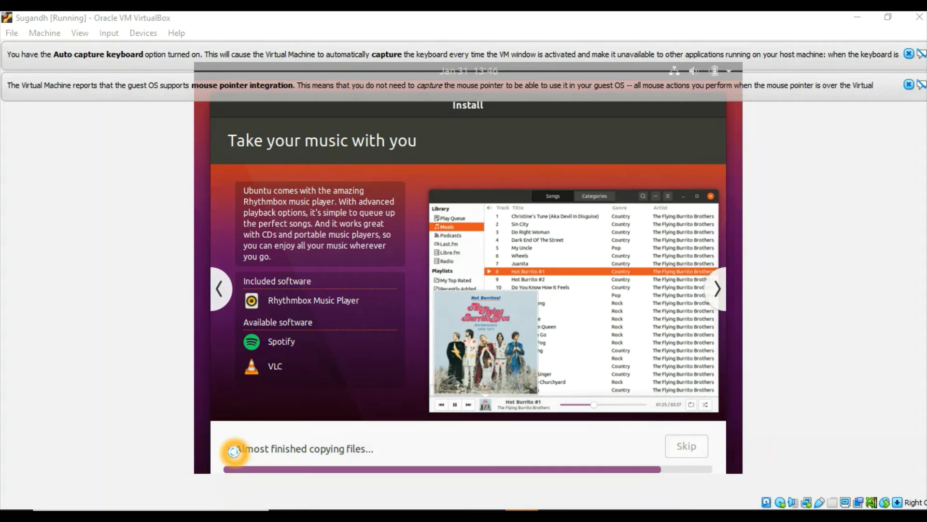
click(352, 450)
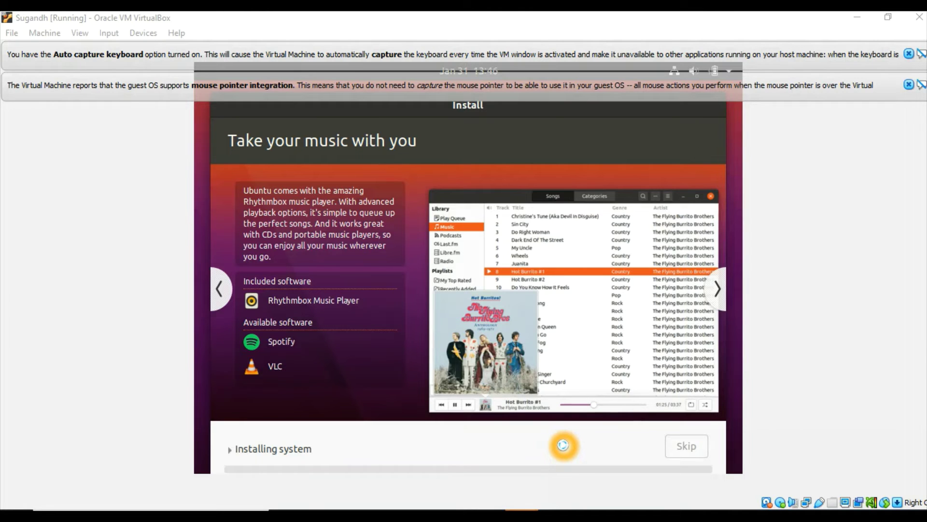
click(766, 516)
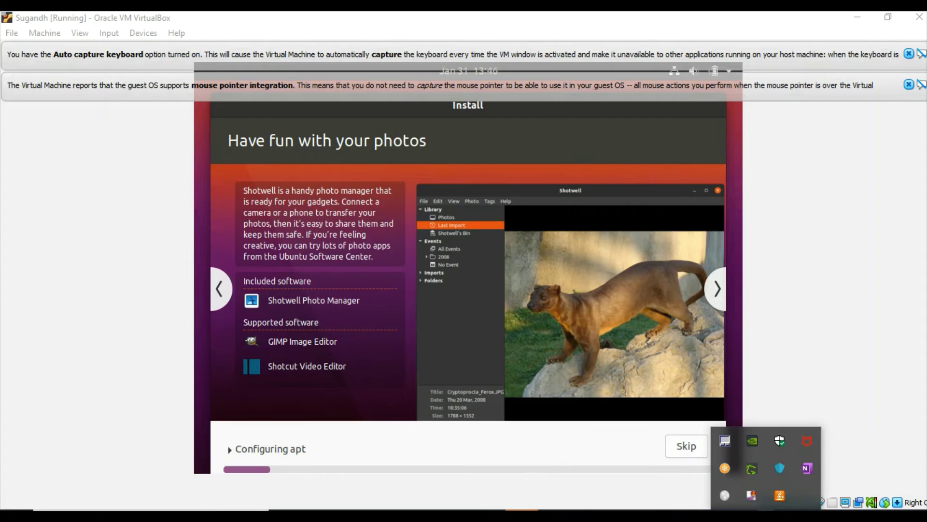
right_click(744, 496)
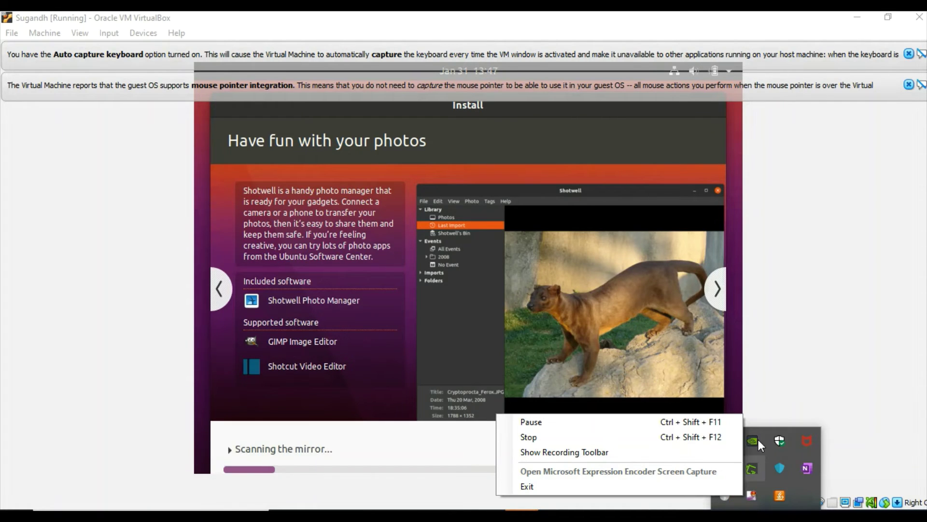
right_click(752, 494)
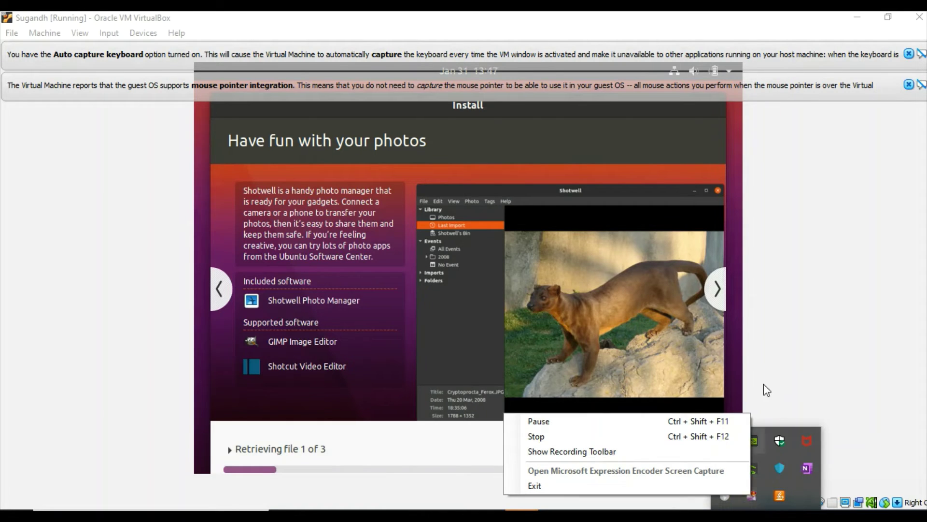
click(773, 366)
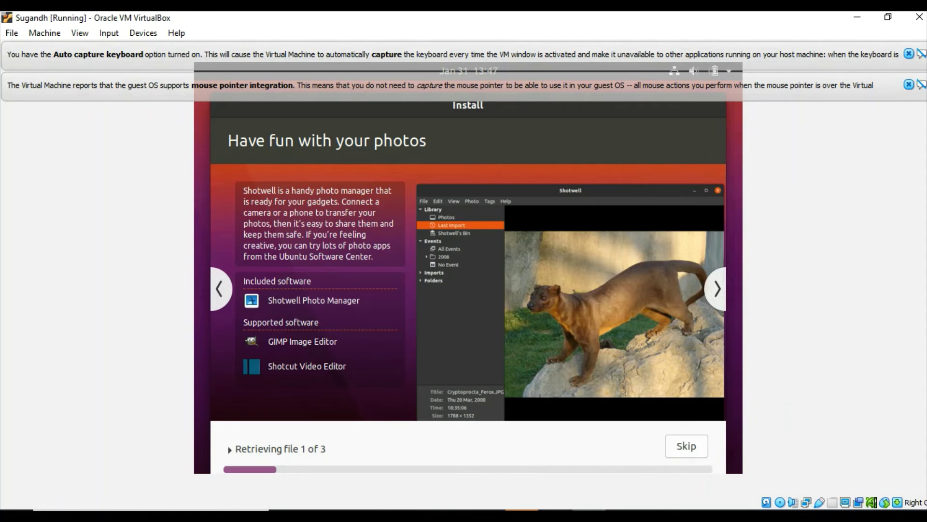
click(766, 516)
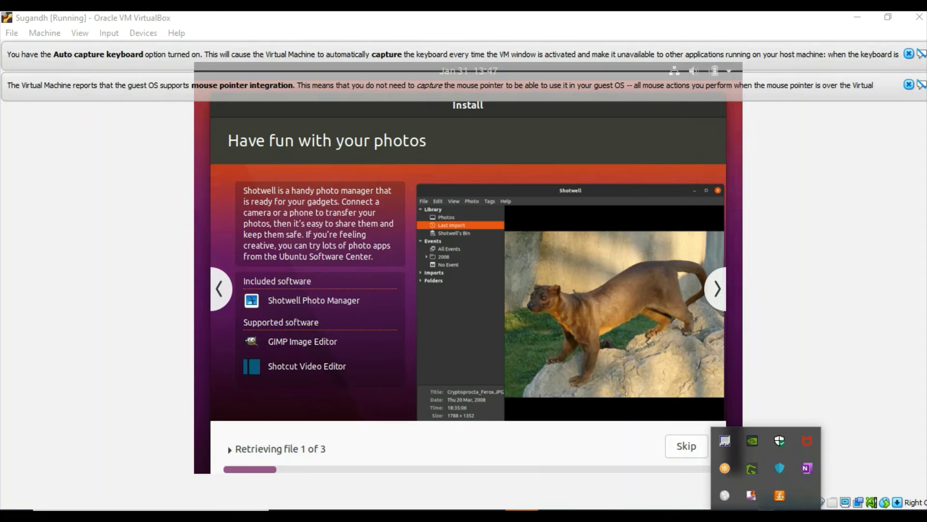
click(755, 491)
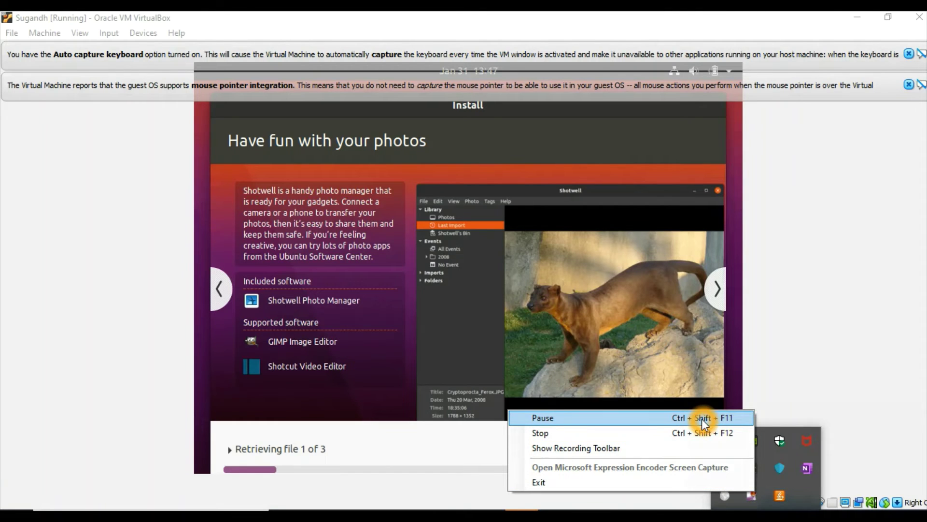
click(702, 419)
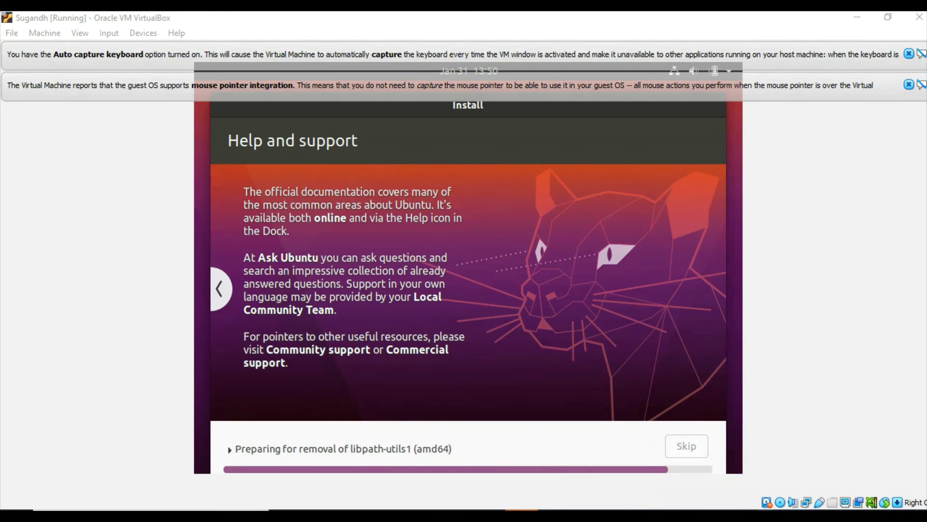
click(766, 513)
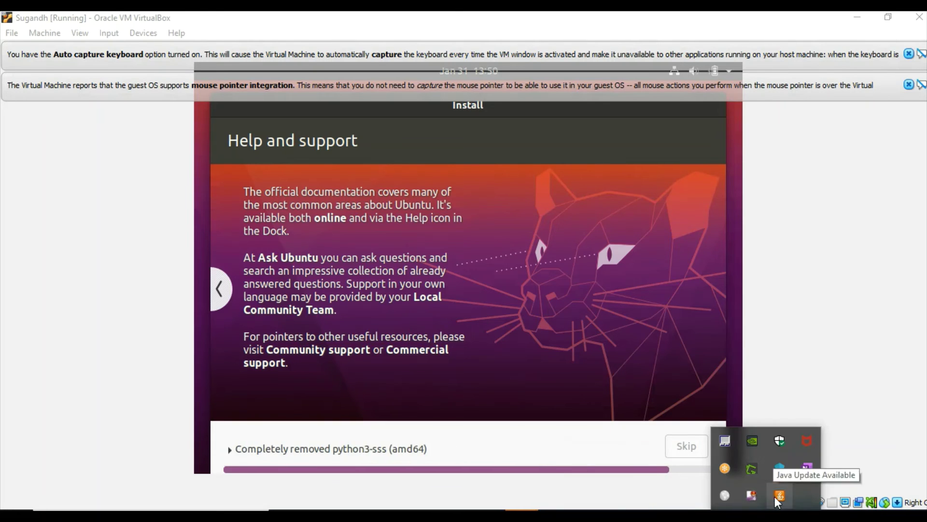
right_click(756, 497)
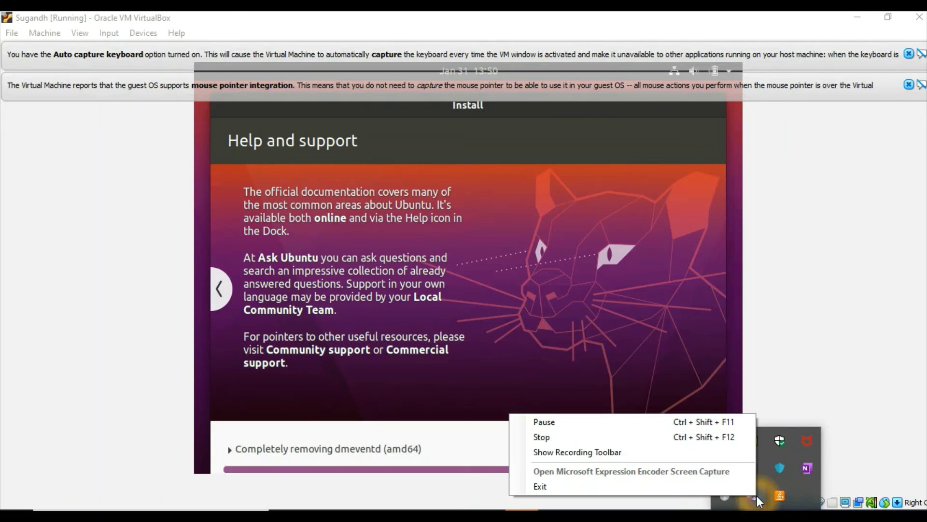
click(699, 423)
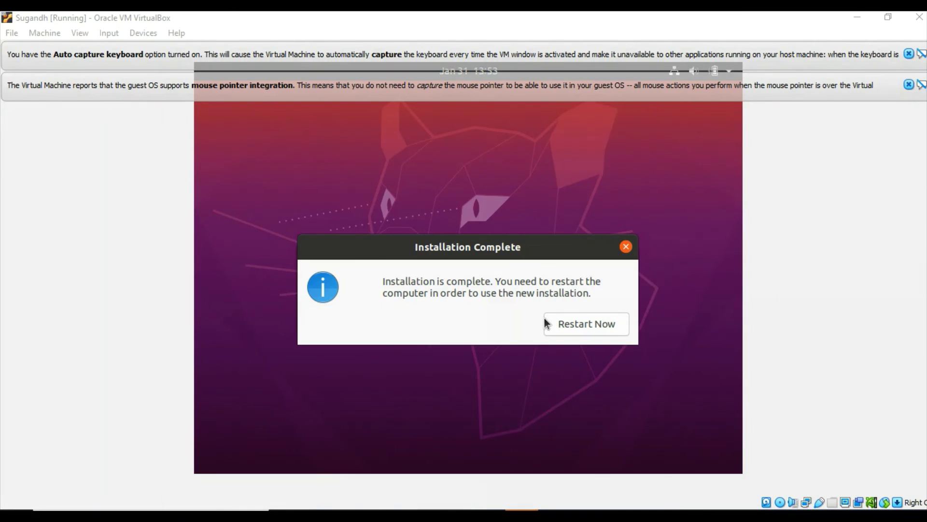
Step: Restart the virtual machine from the Installation Complete dialog to use the new Ubuntu installation
click(545, 321)
click(419, 295)
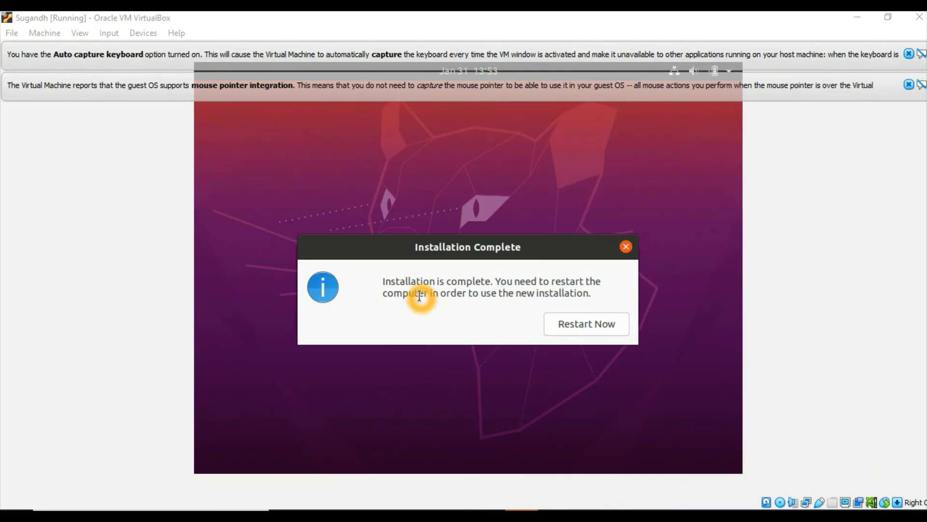
click(556, 305)
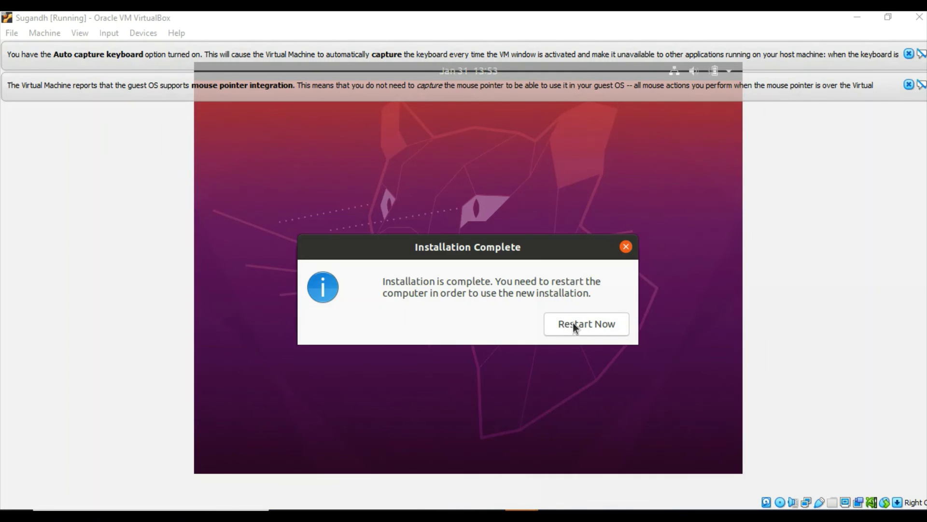
click(585, 330)
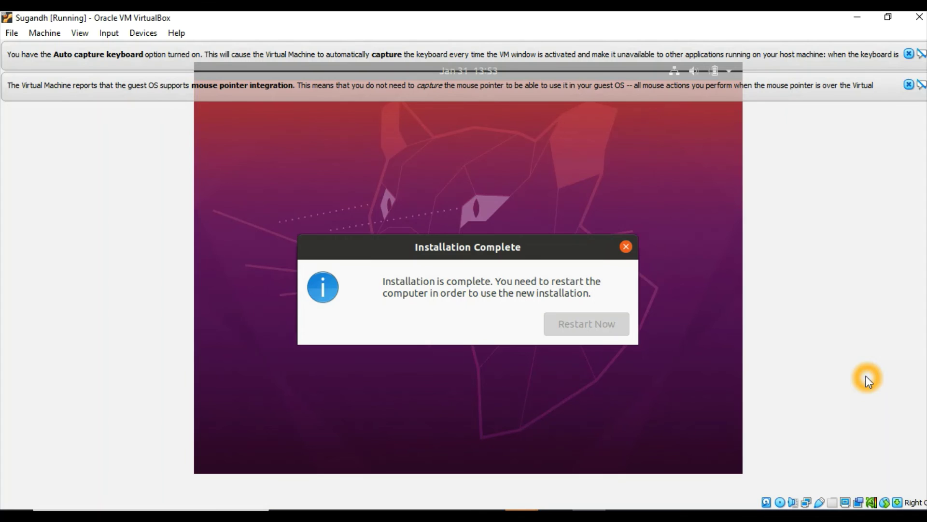
click(766, 515)
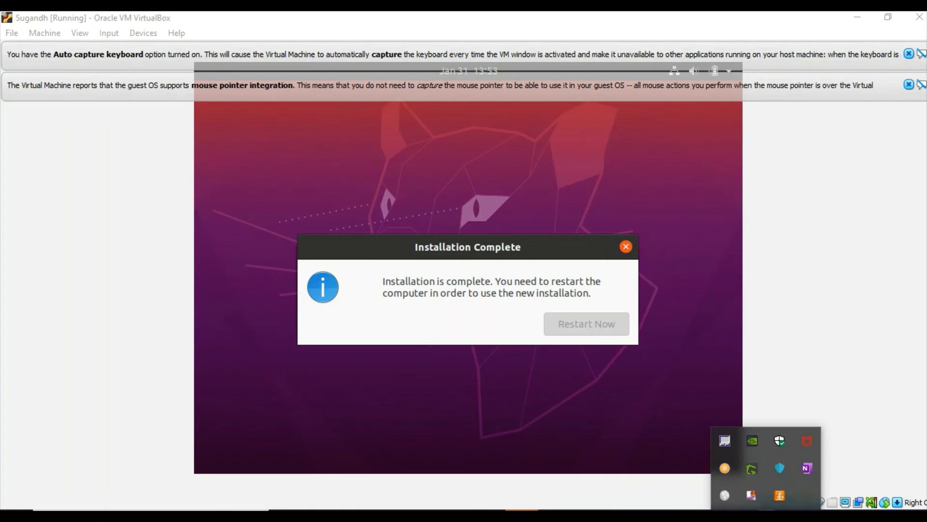
right_click(751, 495)
click(690, 420)
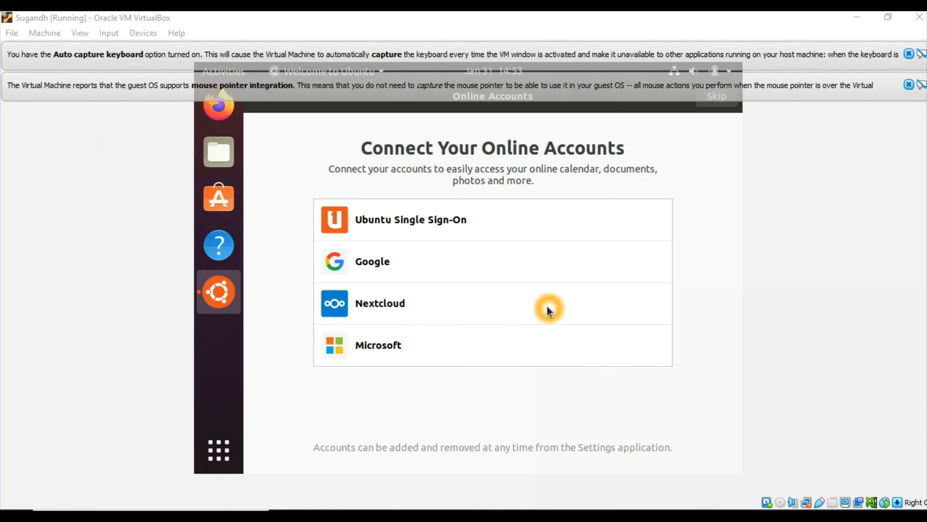
Step: Close the mouse pointer integration and Auto capture keyboard messages covering the Ubuntu welcome screen
click(416, 306)
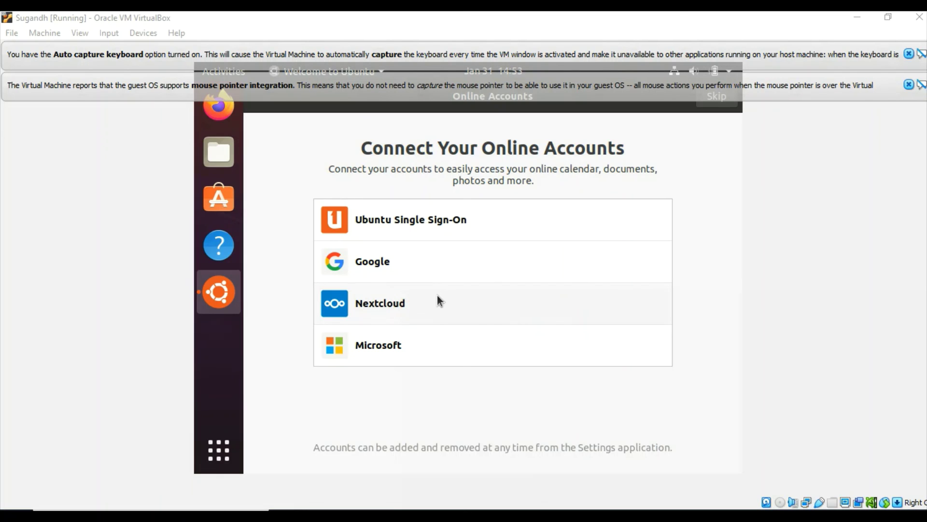
click(713, 100)
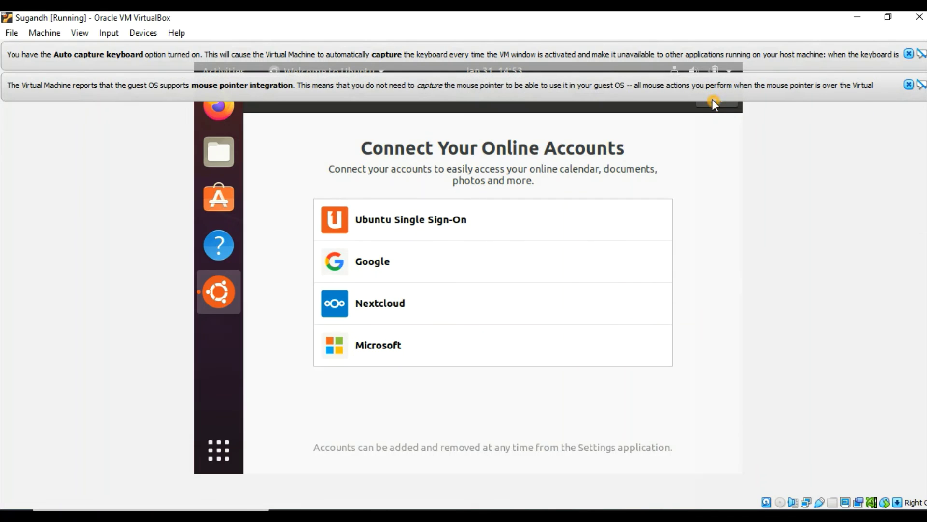
click(909, 84)
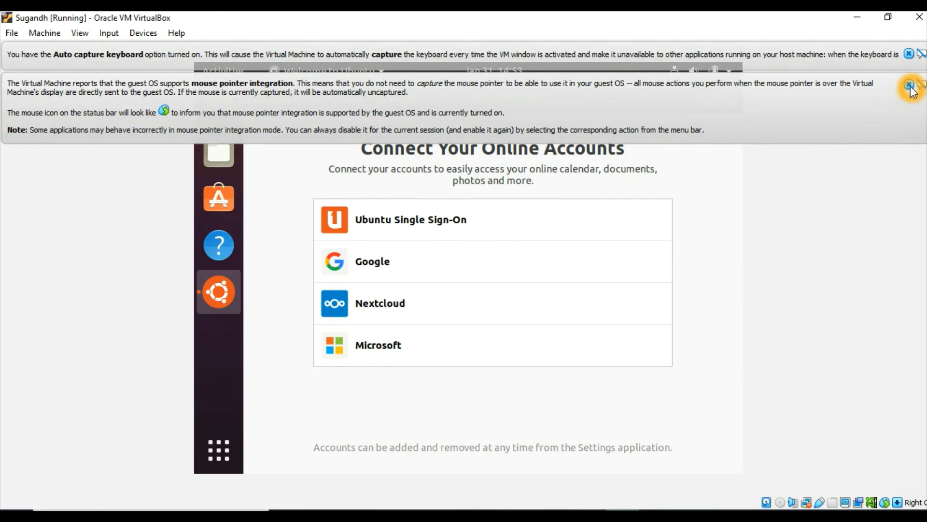
click(909, 53)
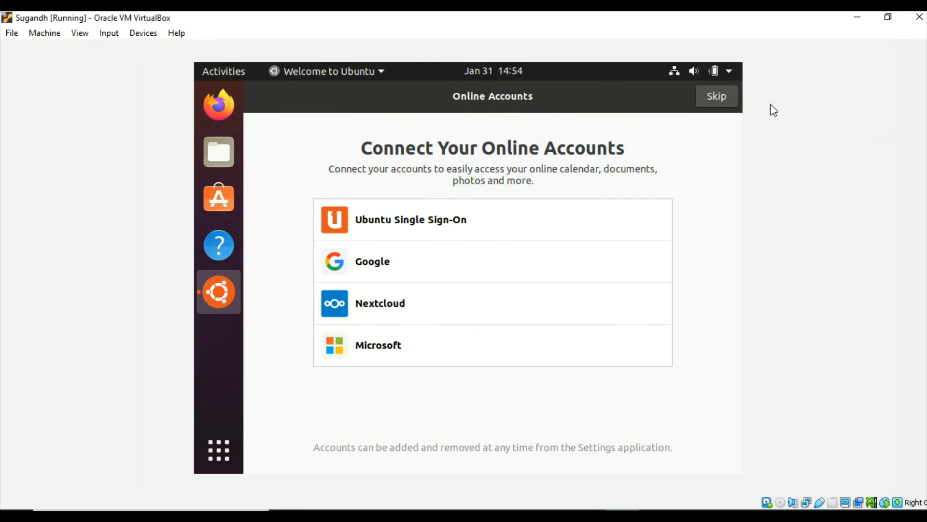
Step: Skip connecting online accounts and continue past the Livepatch page without setting it up
click(720, 101)
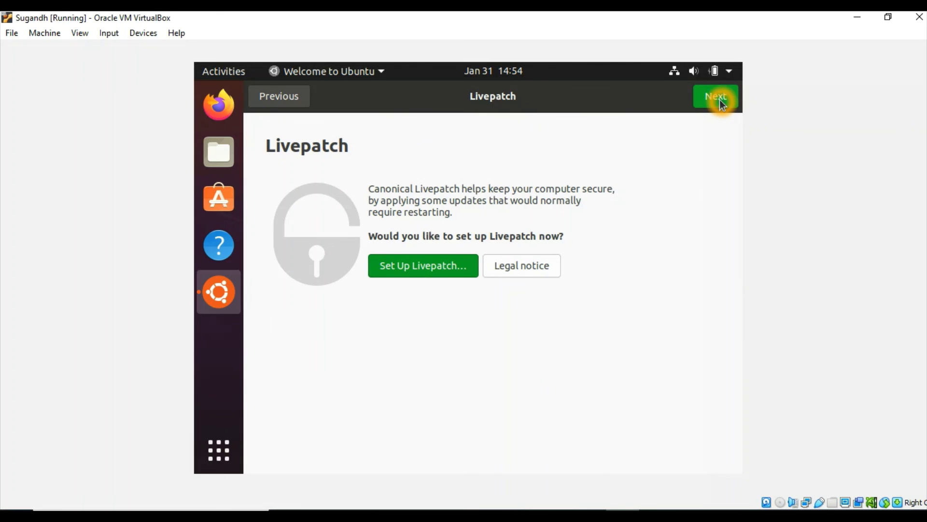
click(720, 101)
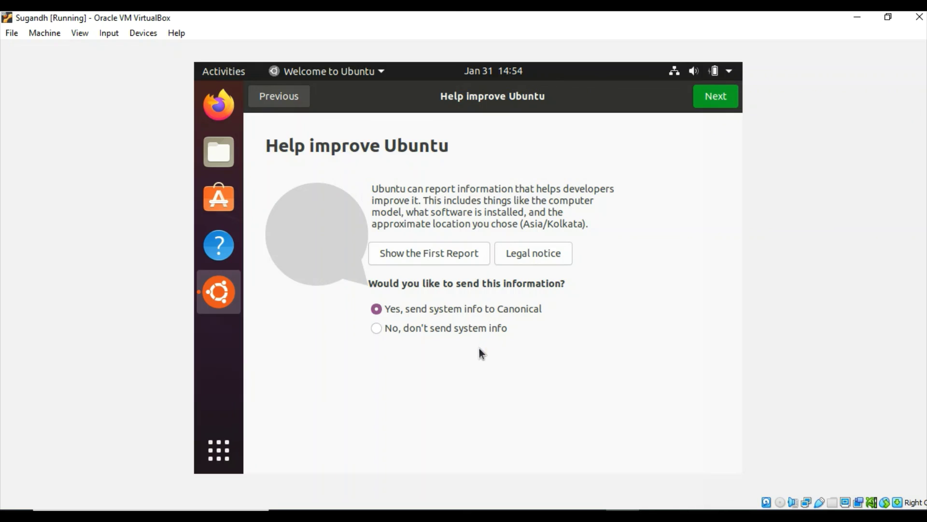
Step: Choose not to send system info to Canonical and finish the Ubuntu welcome setup
click(376, 328)
click(714, 105)
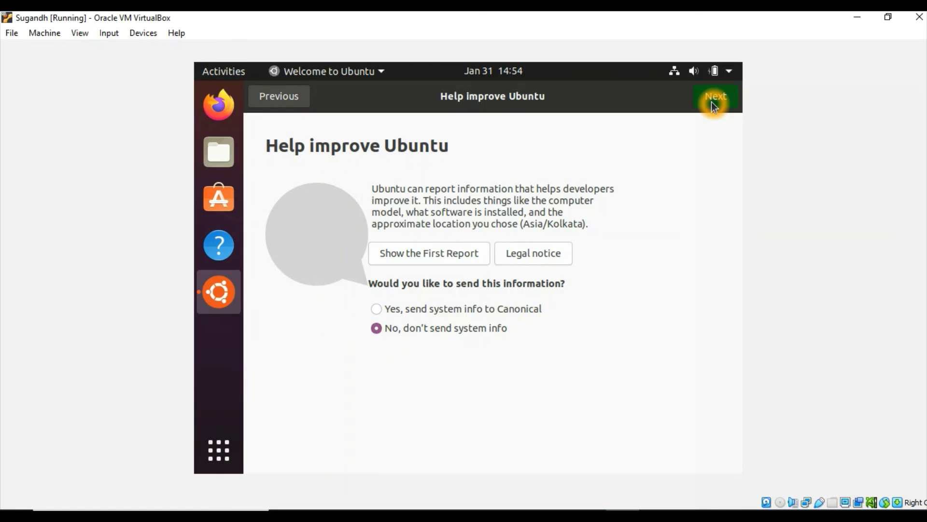
click(713, 100)
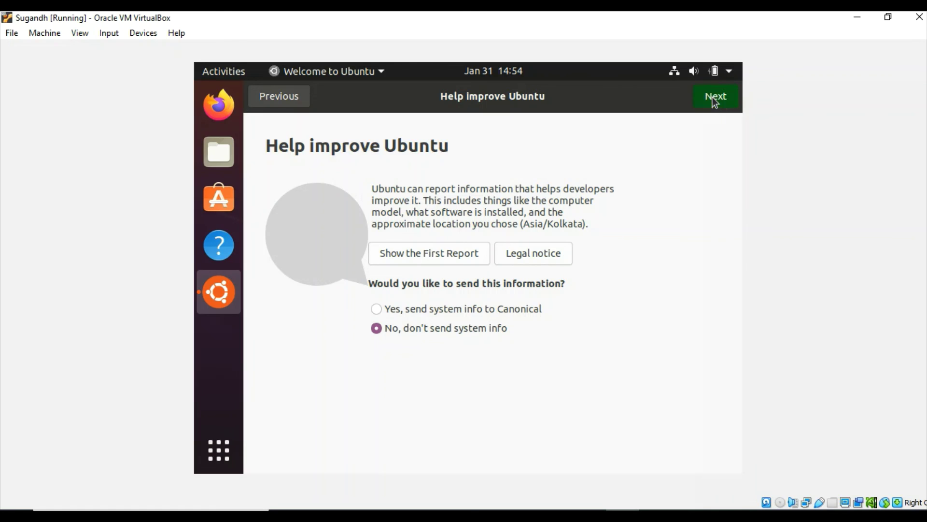
click(714, 100)
click(714, 100)
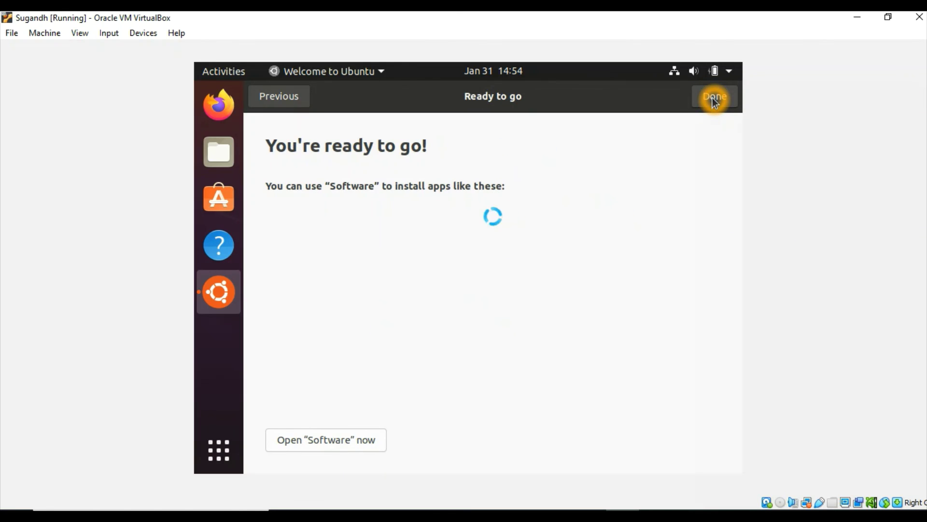
click(459, 256)
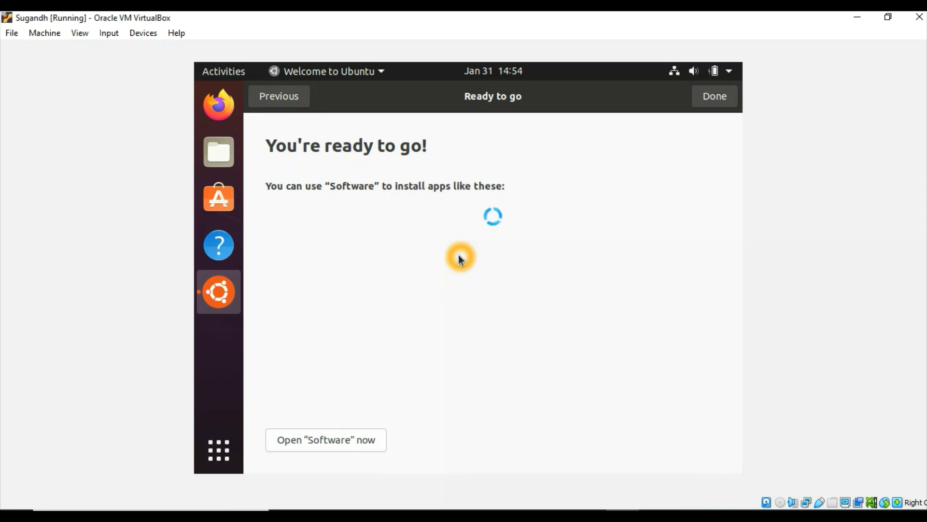
click(705, 99)
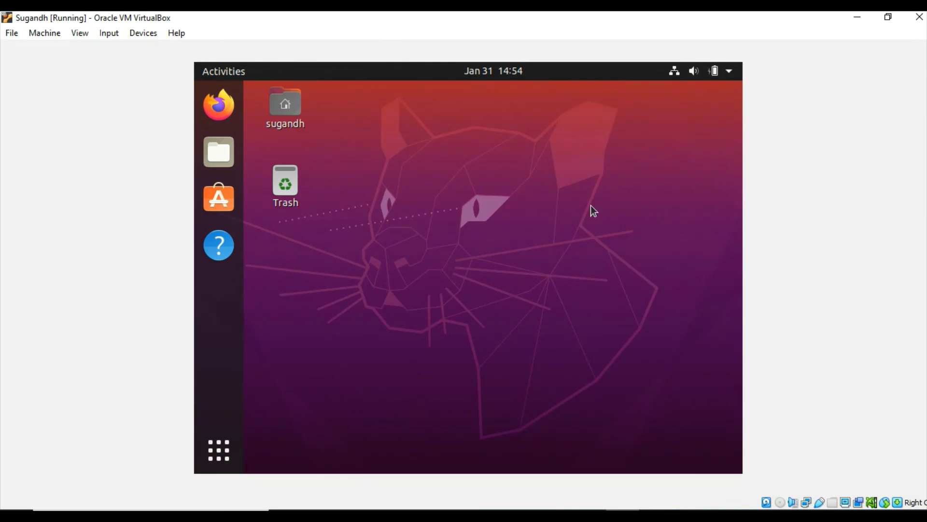
click(772, 513)
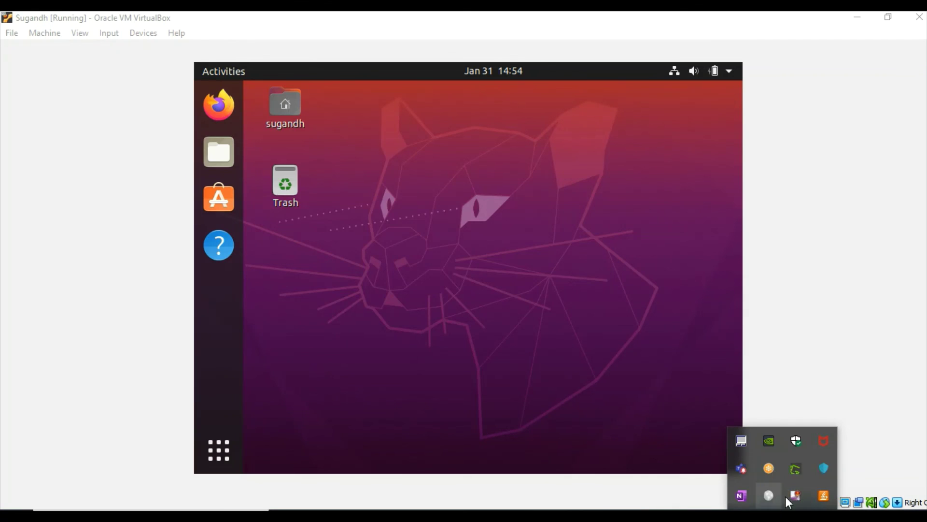
right_click(794, 494)
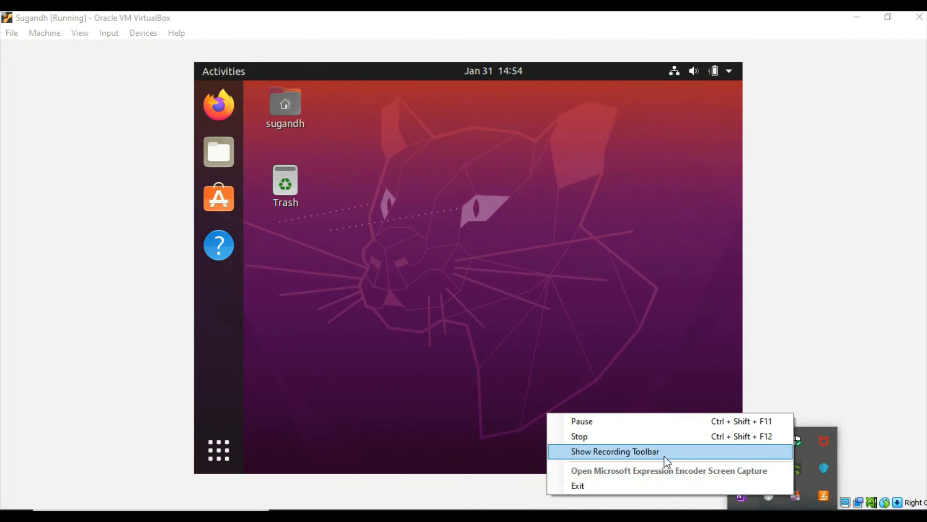
click(616, 426)
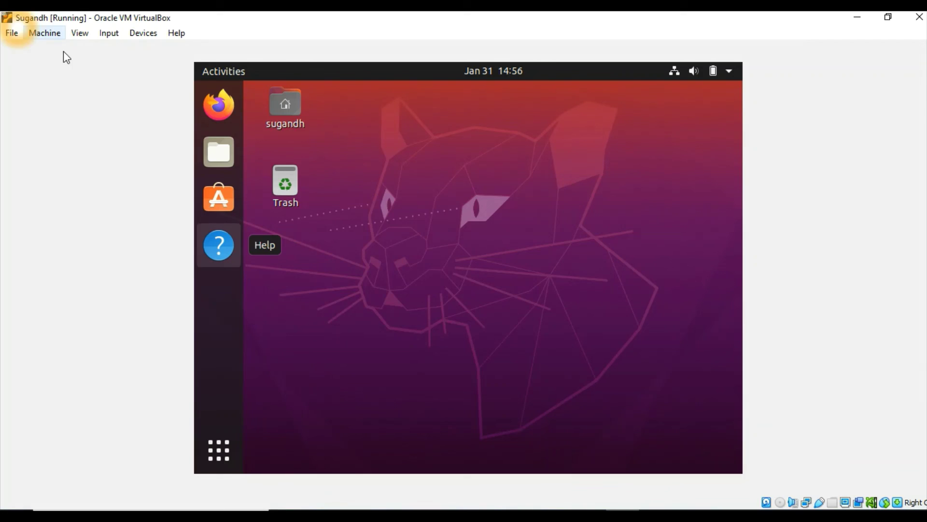
click(288, 237)
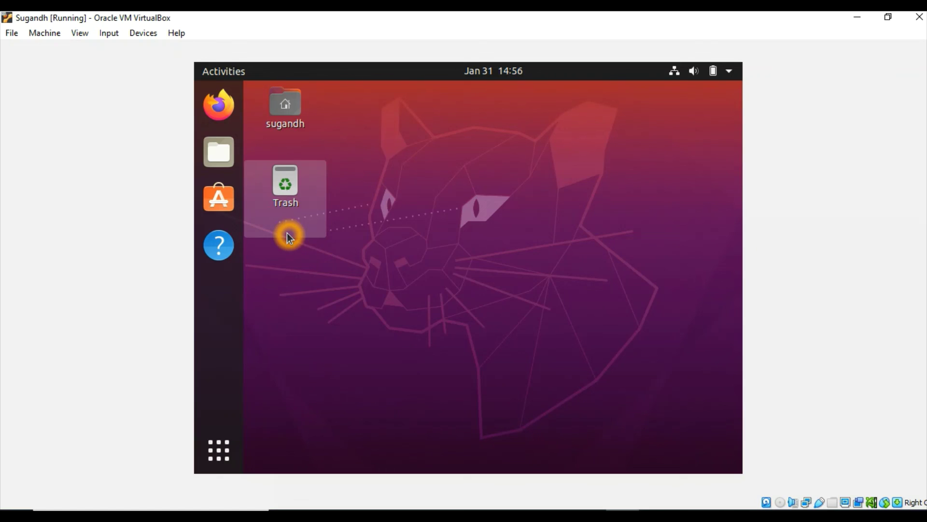
click(389, 305)
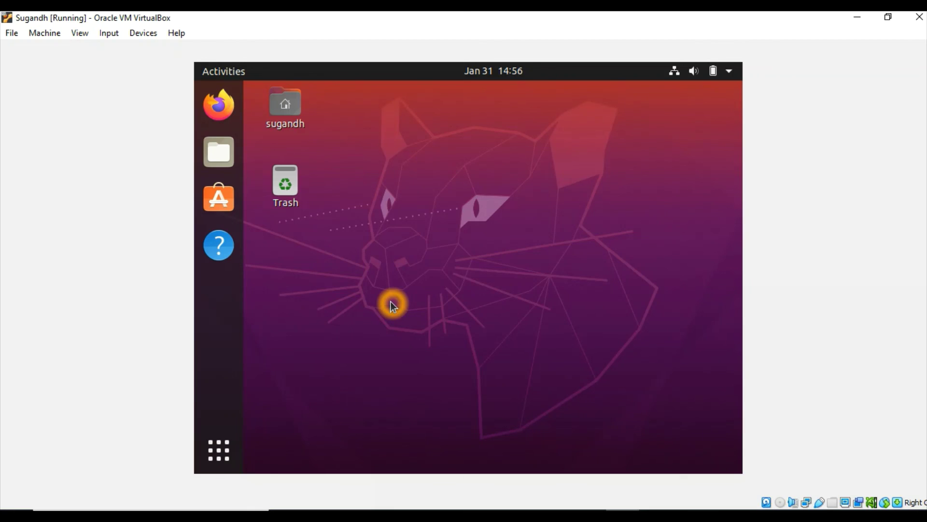
Step: Power off the Ubuntu virtual machine from within its desktop and confirm the shutdown
click(728, 72)
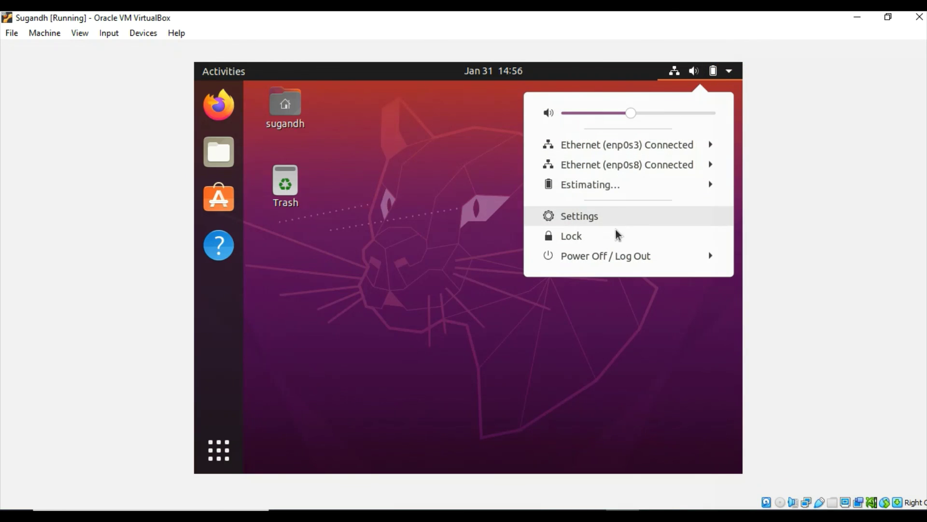
click(623, 262)
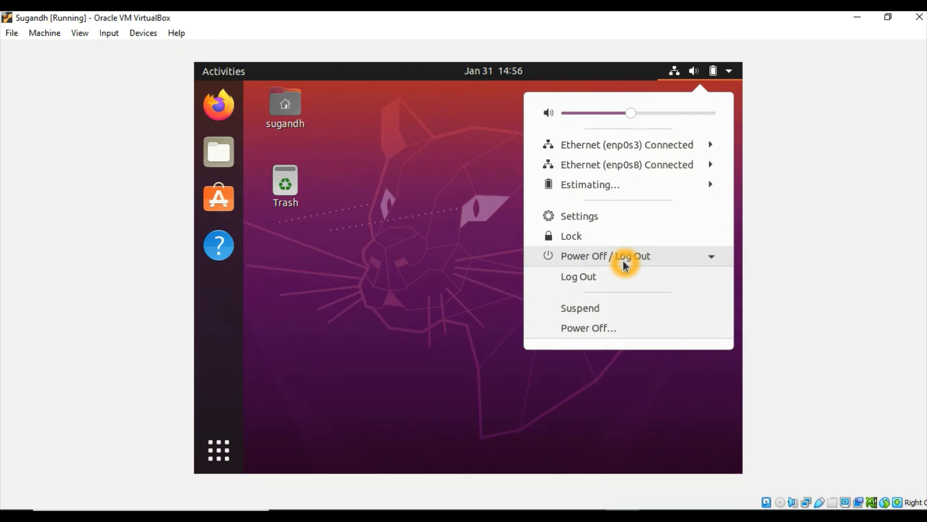
click(588, 333)
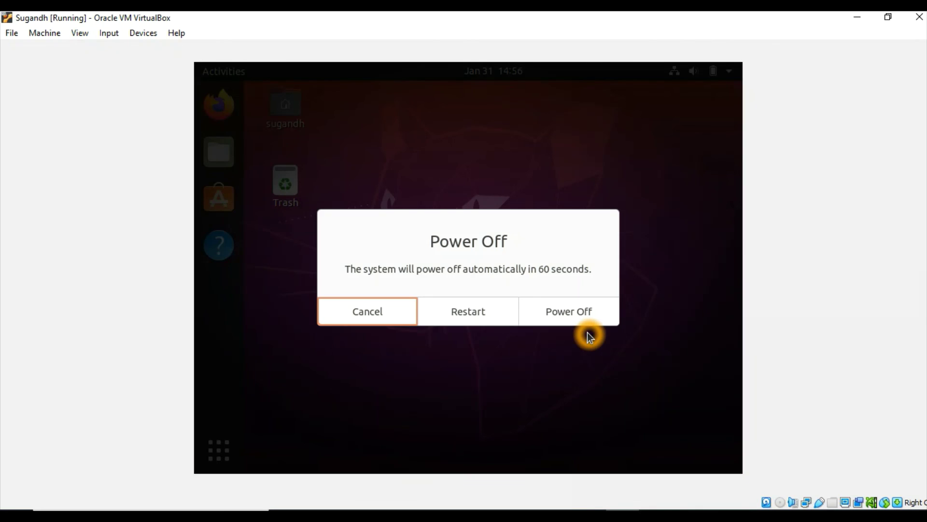
click(560, 312)
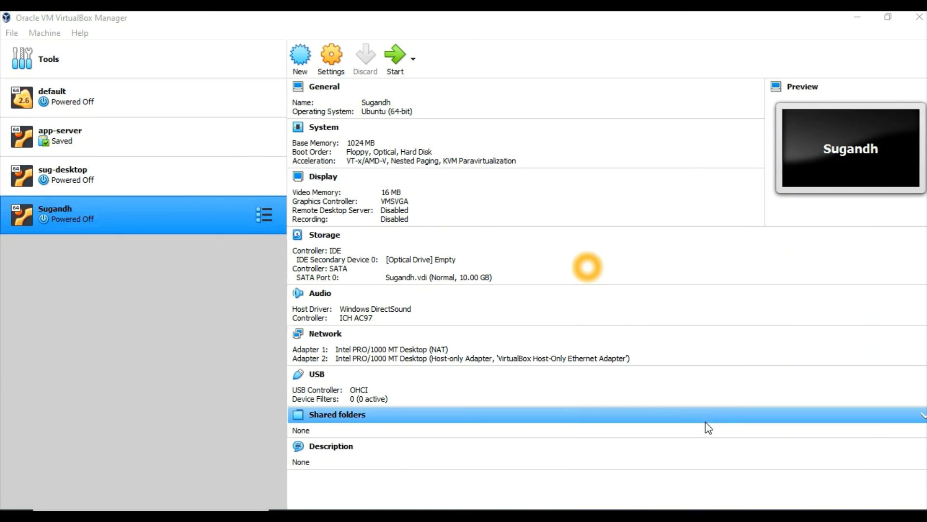
click(772, 507)
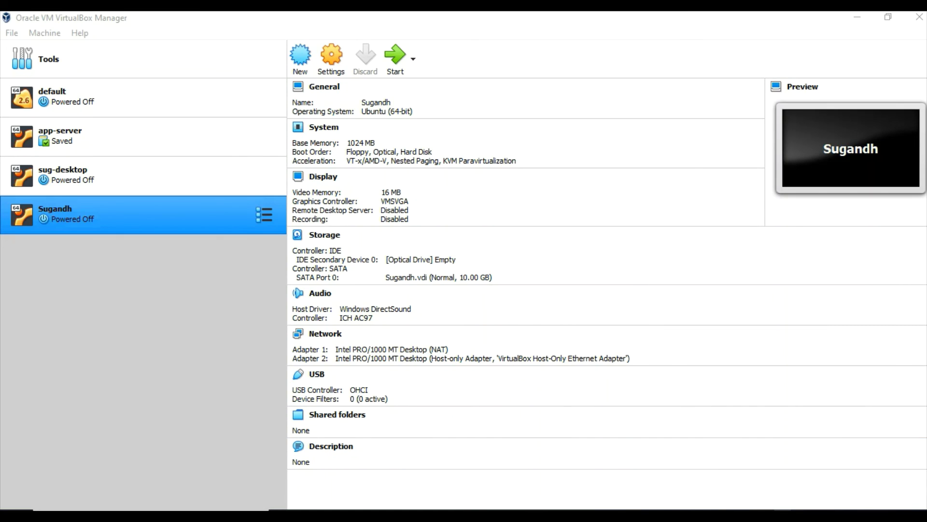
right_click(796, 495)
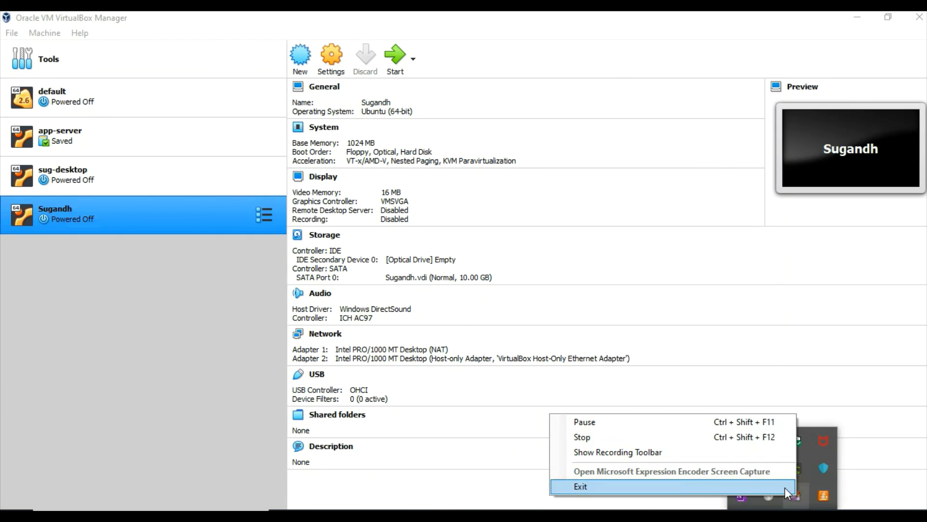